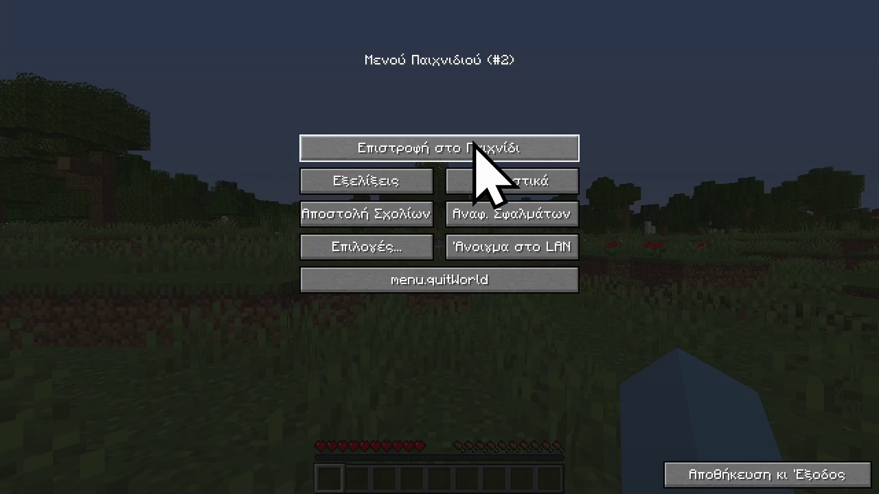
- Resume the game, run to the ruined portal's chest and move its golden axe into the first hotbar slot
click(476, 143)
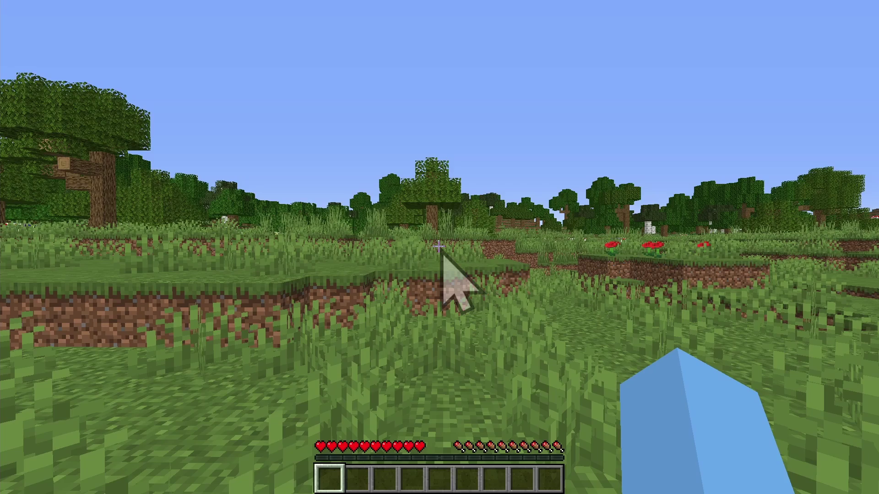
key(w)
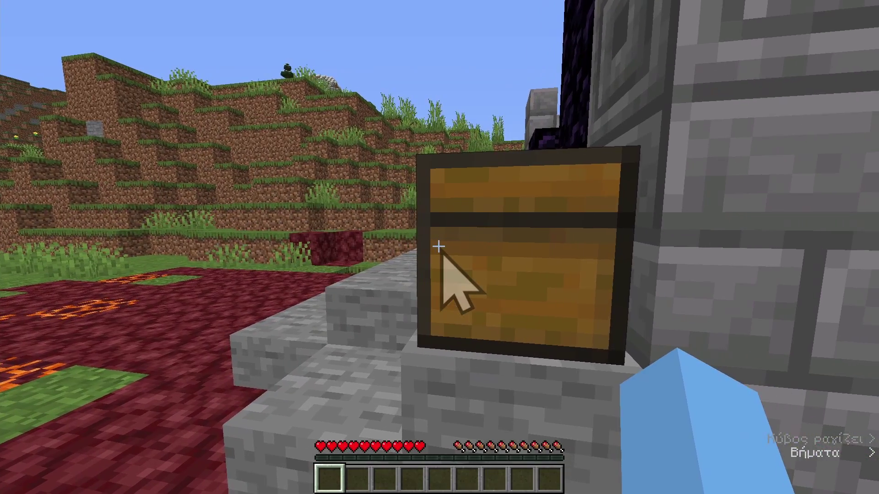
right_click(439, 251)
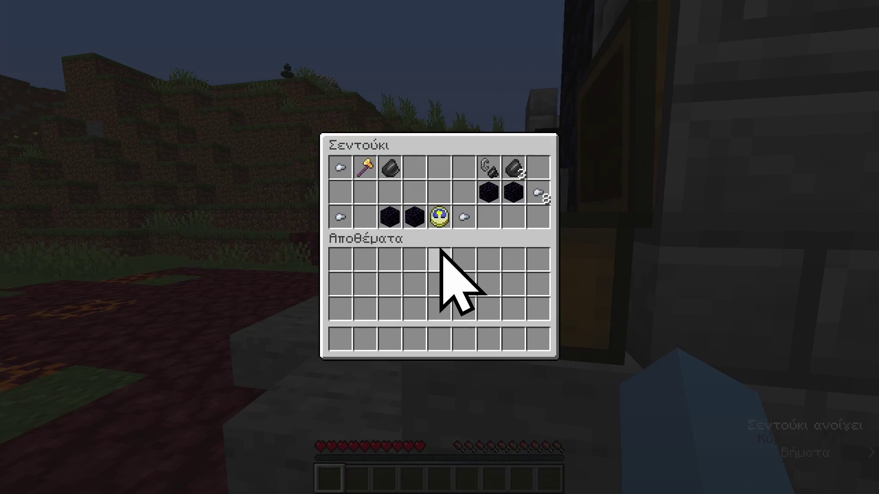
click(365, 168)
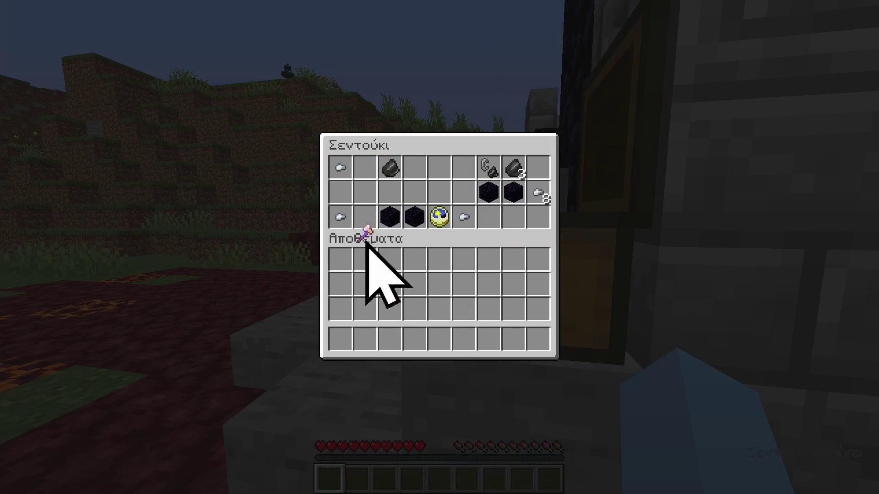
click(348, 341)
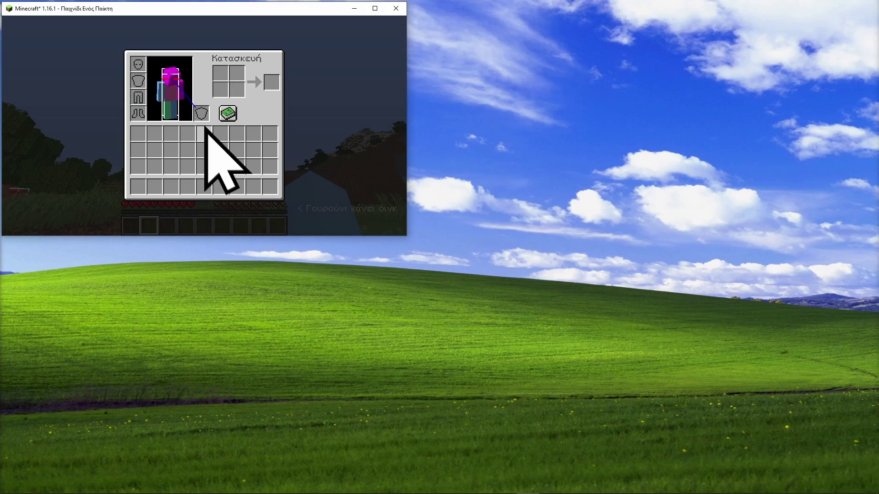
- Maximize the game window with the inventory closed, and reopen the inventory to check where the cursor appears
key(e)
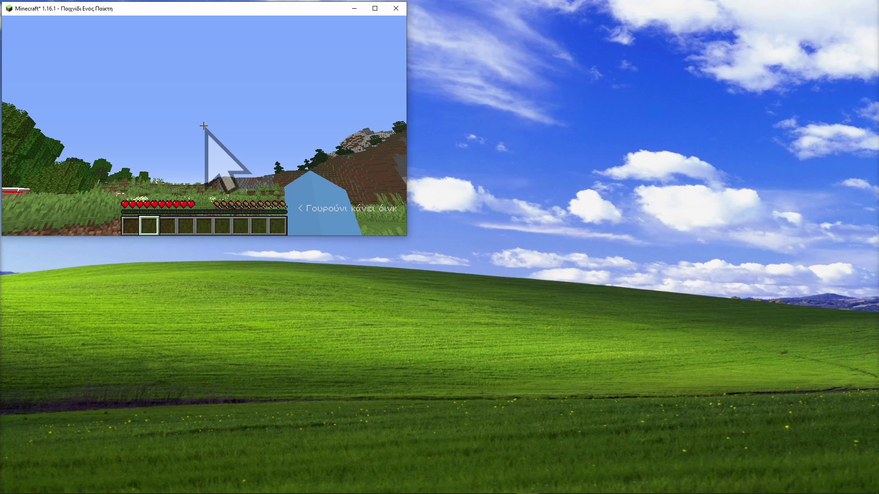
key(super+Up)
key(e)
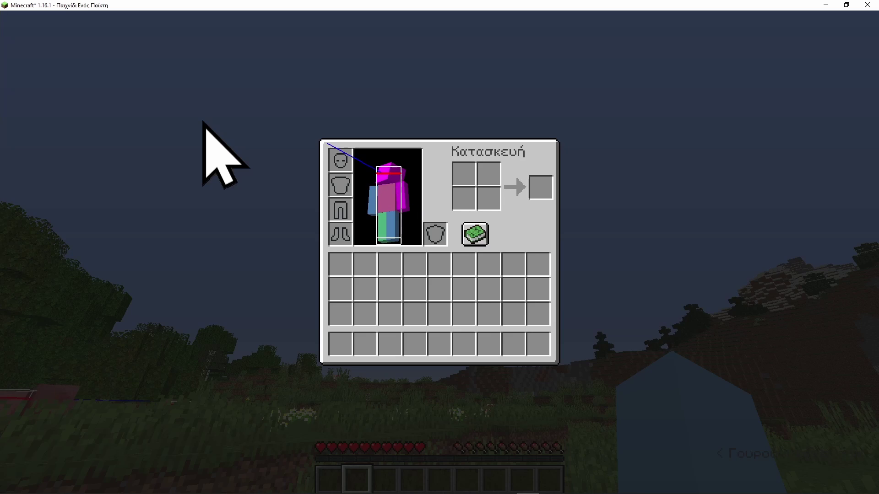
key(e)
key(e)
key(e)
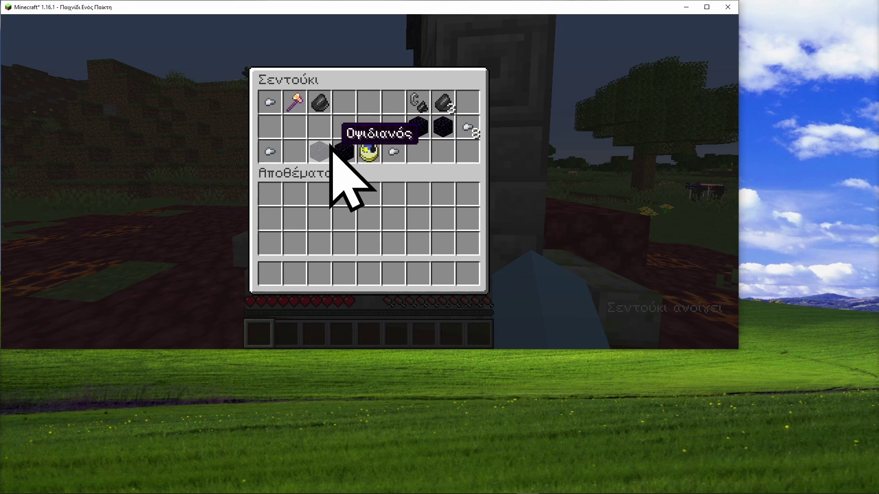
- Close the chest in the smaller window, reopen it with the window maximized and take out the golden axe
key(e)
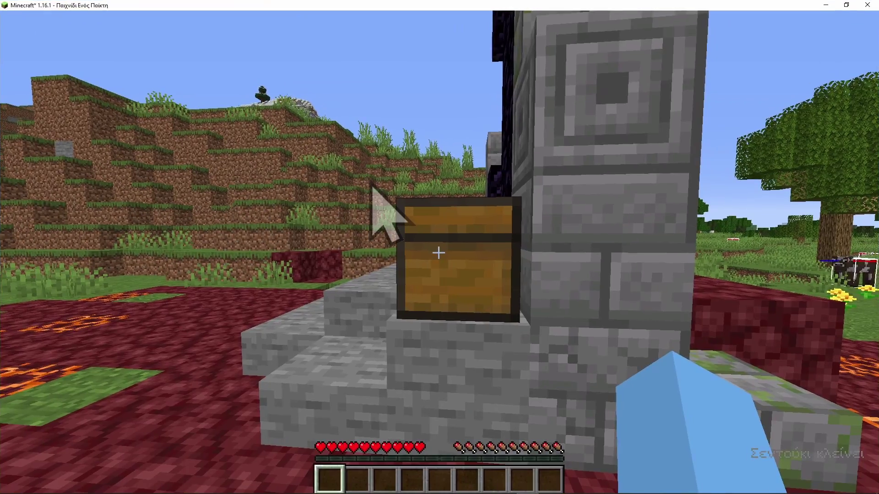
right_click(439, 251)
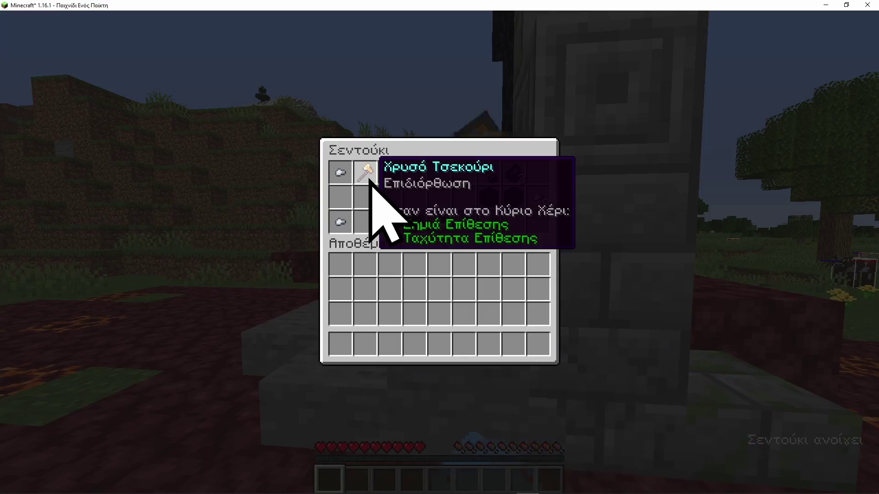
shift+click(364, 173)
key(e)
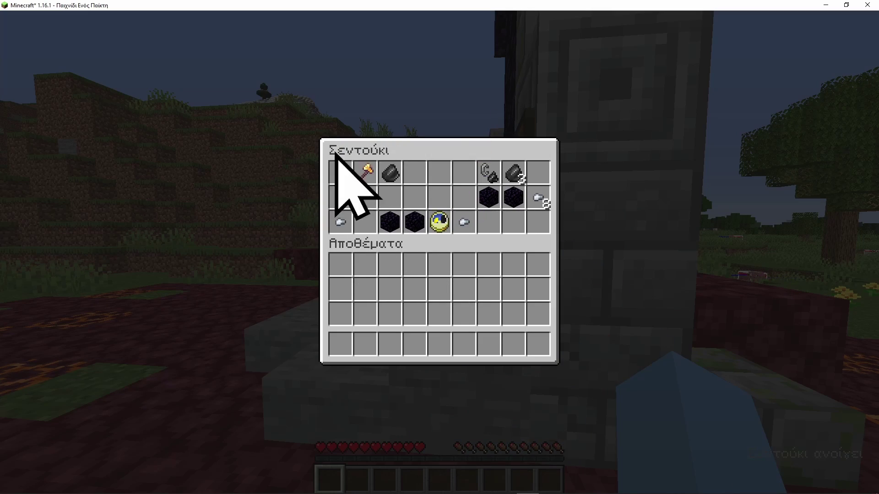
- Restore the maximized game window, place it in the desktop's upper-left corner and enlarge it until its centre meets the overlaid golden axe
key(e)
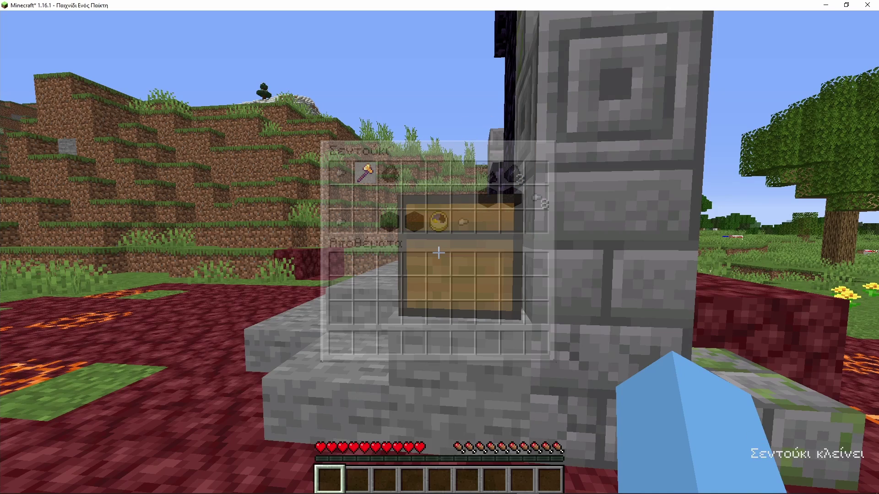
key(super+Down)
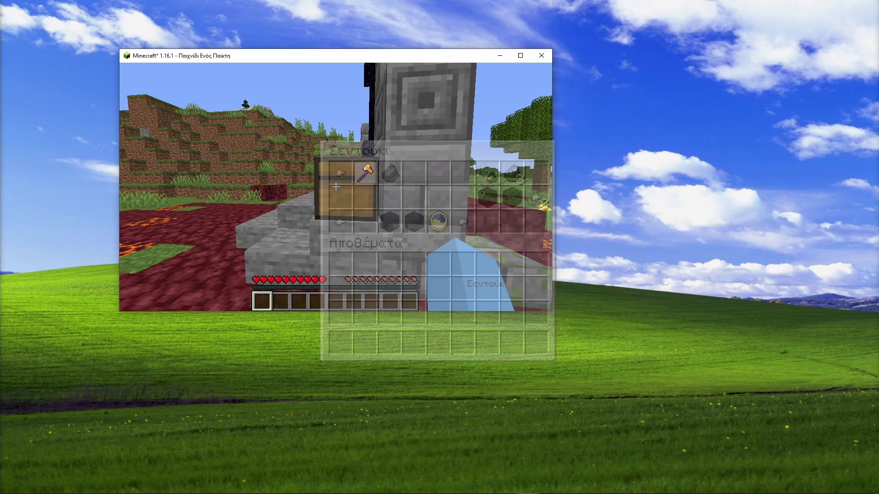
drag(300, 56, 180, 10)
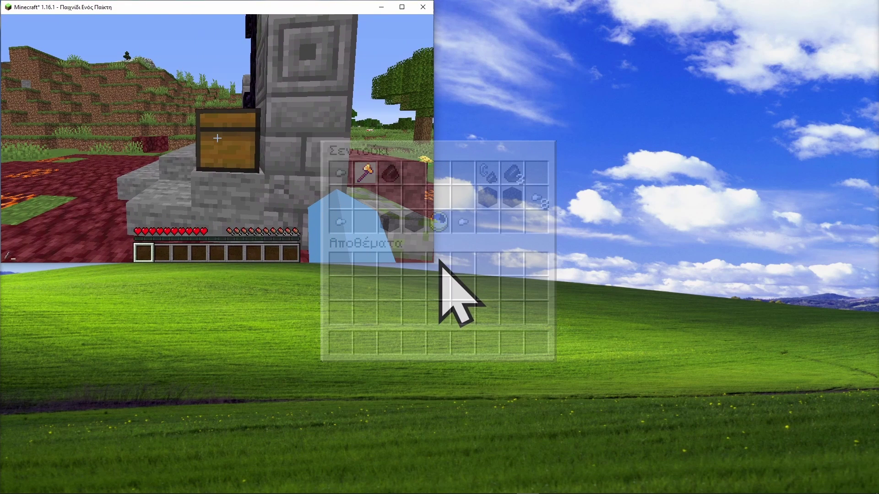
drag(434, 264, 738, 352)
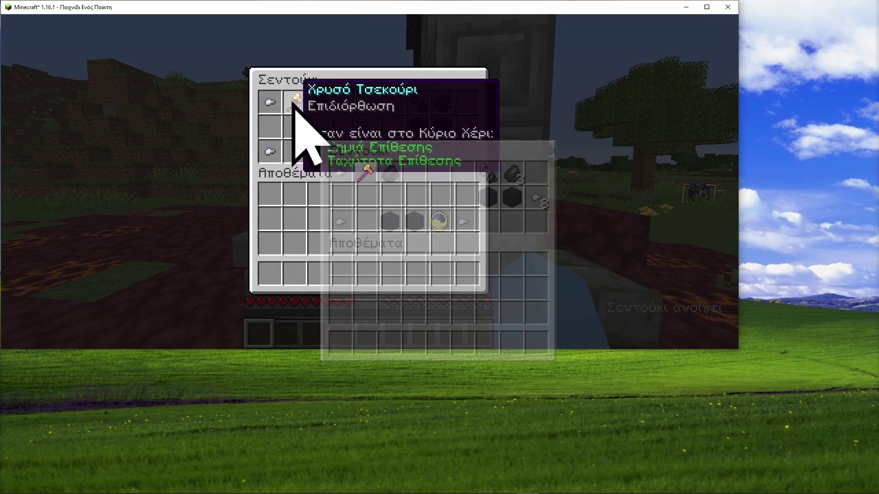
- Maximize the game window with the chest closed, reopen the chest to take the golden axe, and break the chest for its remaining items
key(Escape)
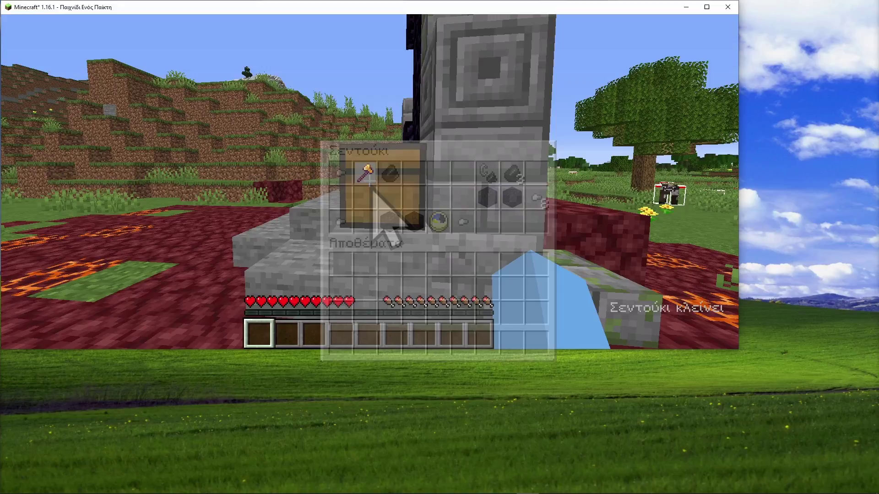
key(super+Up)
right_click(440, 253)
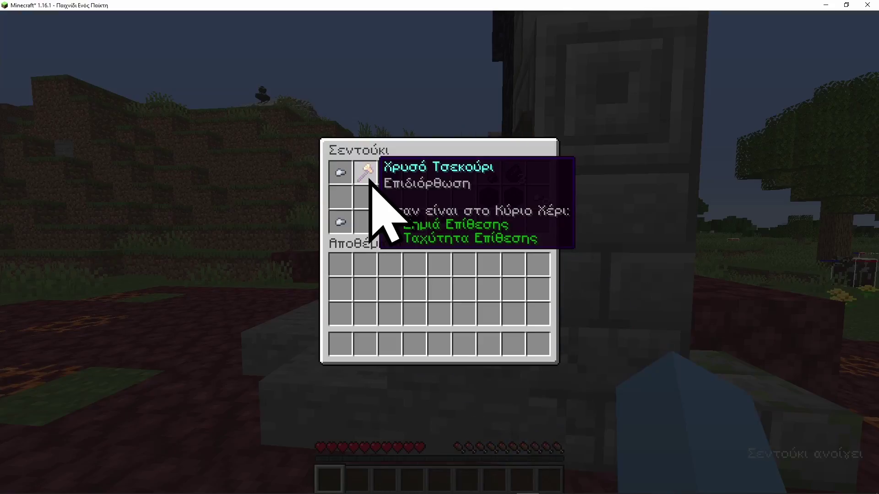
key(1)
key(e)
click(440, 253)
- Complete the ruined portal frame with two obsidian blocks and light it with the flint and steel
key(w)
key(5)
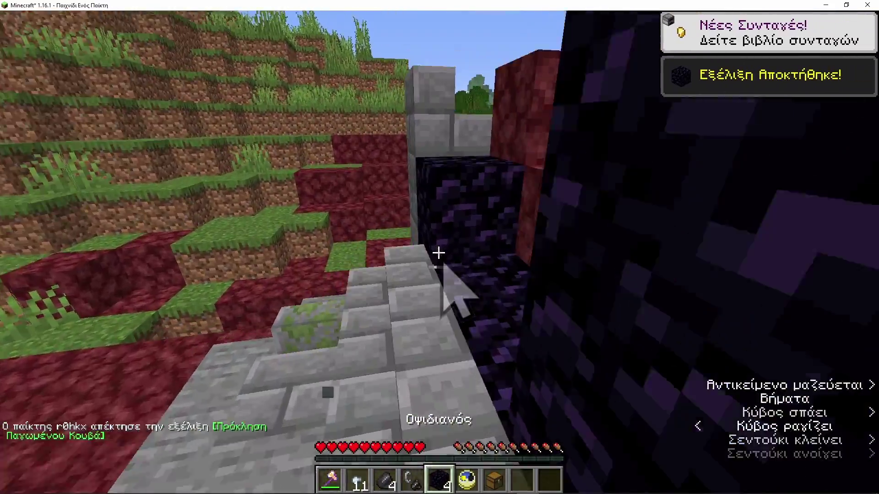
right_click(439, 253)
right_click(439, 253)
key(4)
right_click(439, 253)
- Drop the full stacks of flint and iron nuggets from the hotbar
key(3)
key(ctrl+q)
key(2)
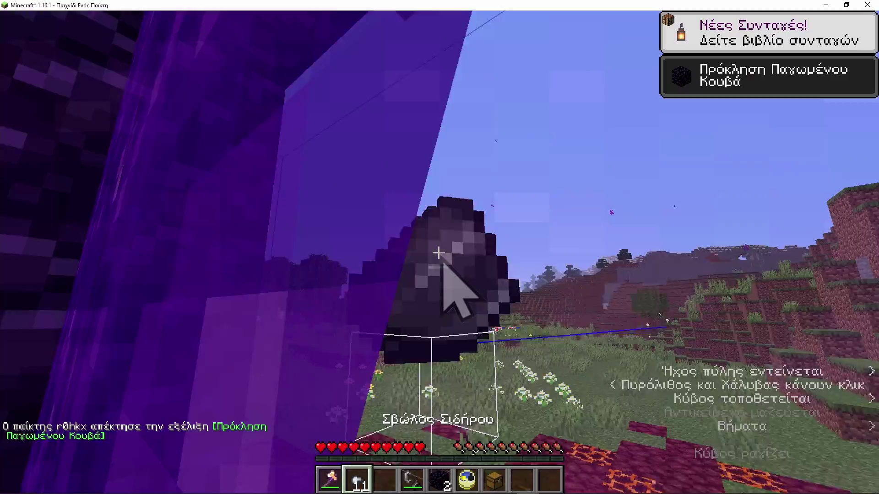
key(ctrl+q)
- Rearrange the hotbar through the off hand: flint and steel in slot 8, obsidian in slot 9 and the chest in slot 2
key(4)
key(f)
key(8)
key(f)
key(5)
key(f)
key(9)
key(f)
key(7)
key(f)
key(2)
key(f)
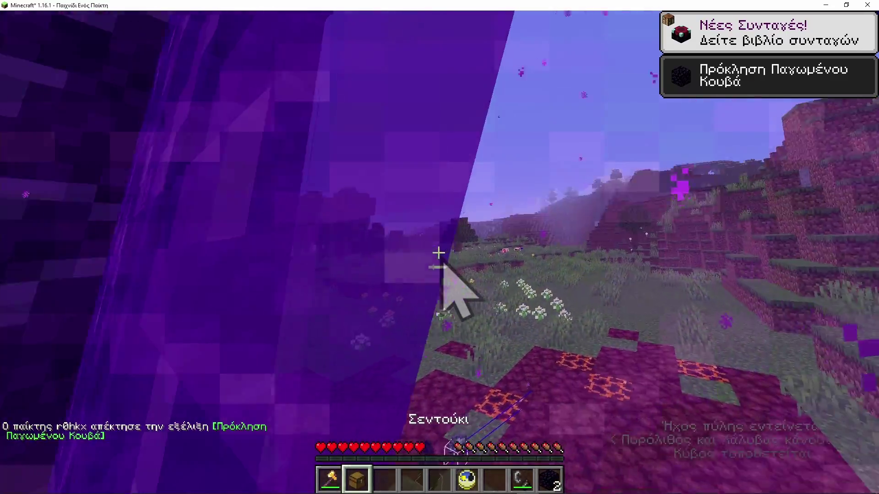
key(f)
key(7)
key(w)
click(438, 253)
key(2)
key(f)
key(6)
key(Escape)
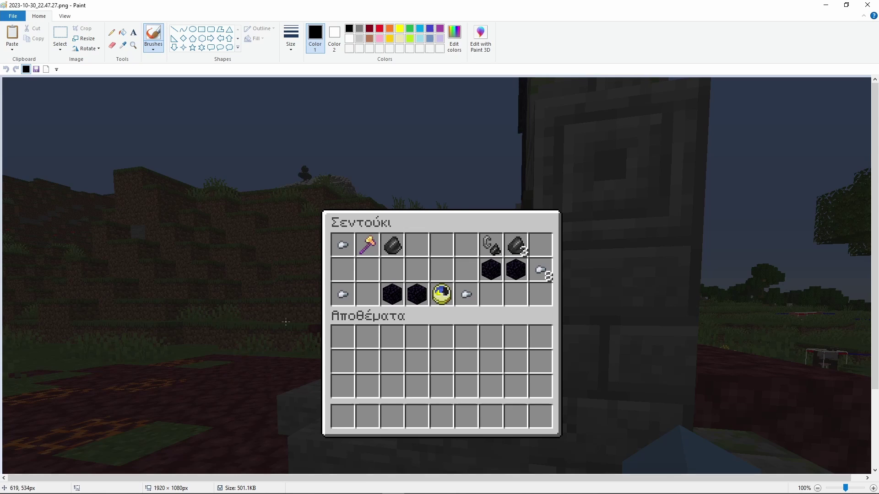
- In Paint, measure the golden axe's slot in the chest screenshot with a diagonal line of about 52 × 53 px to locate its centre
scroll(374, 412, up, 5)
scroll(375, 413, down, 2)
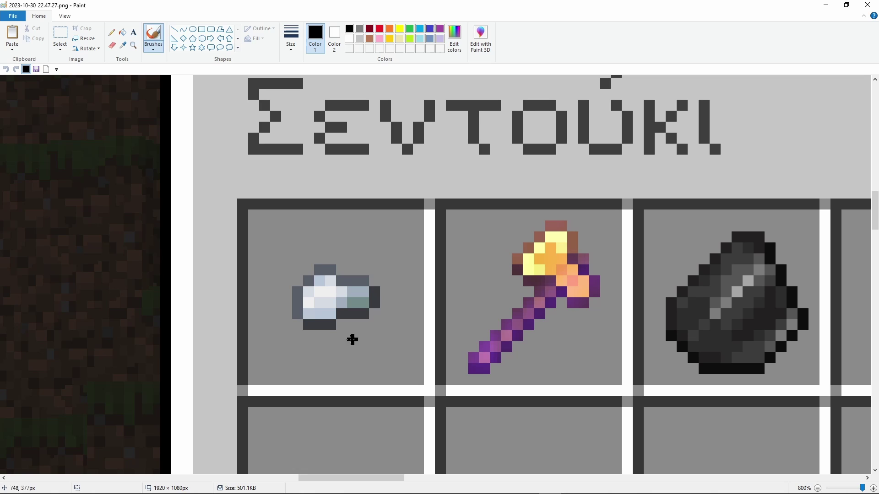
drag(440, 202, 627, 393)
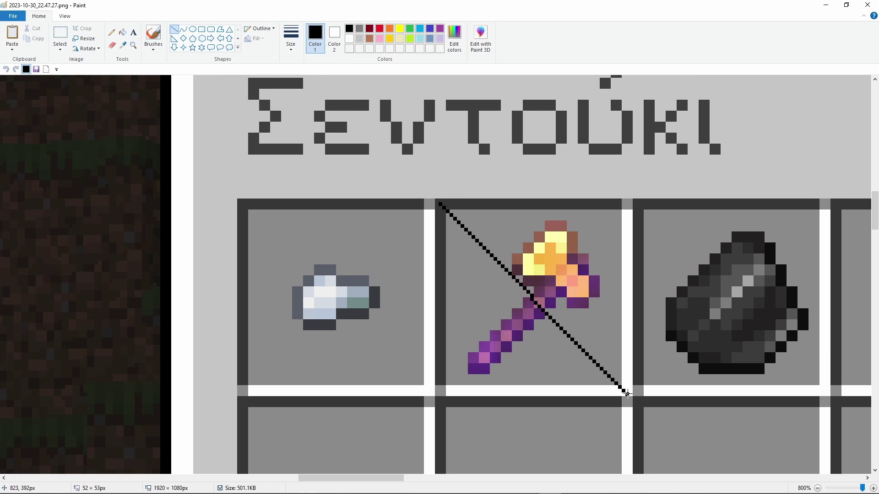
right_click(533, 297)
key(Escape)
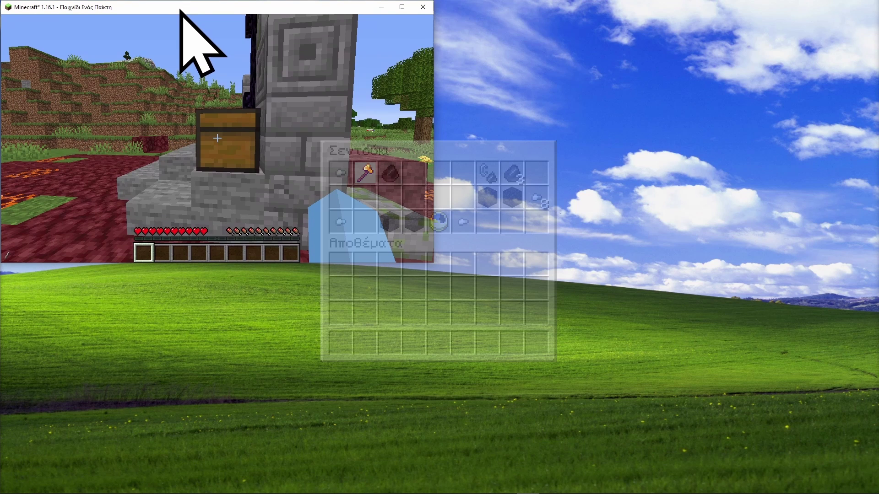
- Enlarge the game window until its centre matches the overlaid golden axe, check the chest's cursor position, and maximize the window with the chest closed
drag(433, 263, 738, 349)
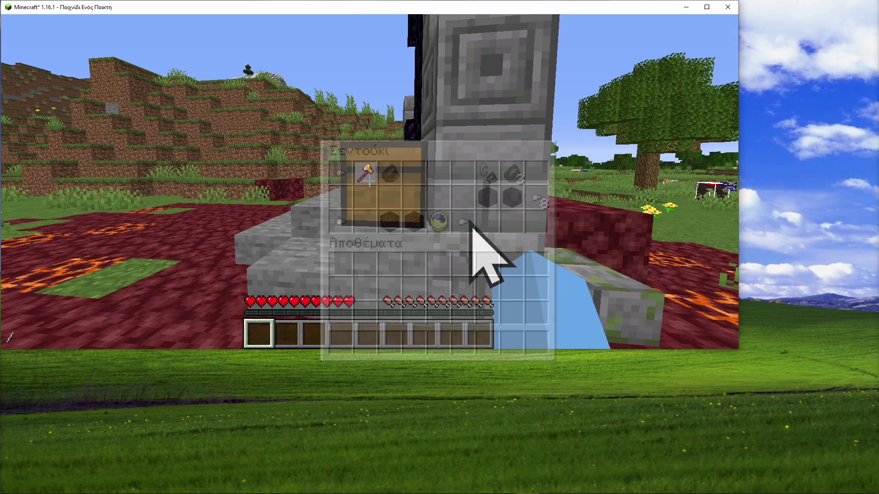
right_click(375, 198)
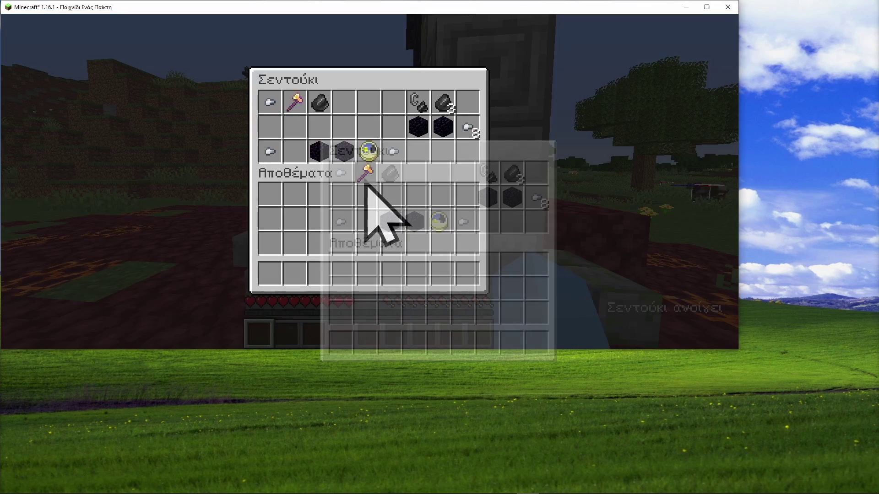
key(Escape)
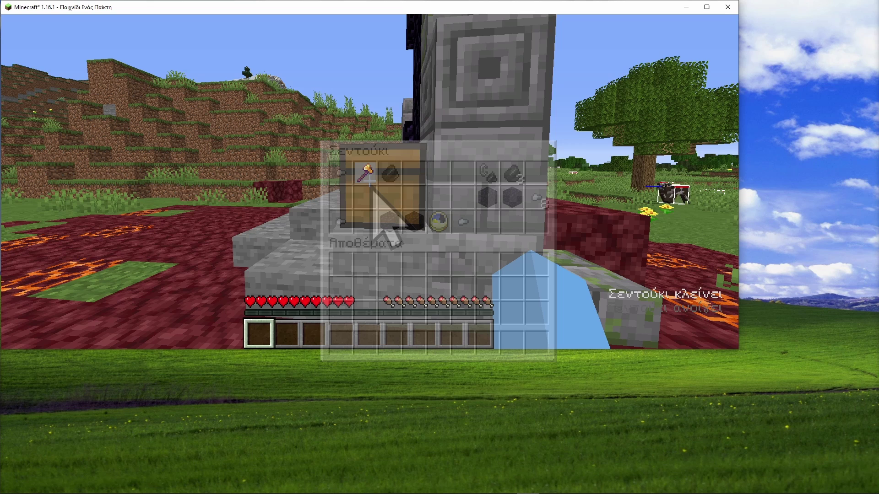
key(super+Up)
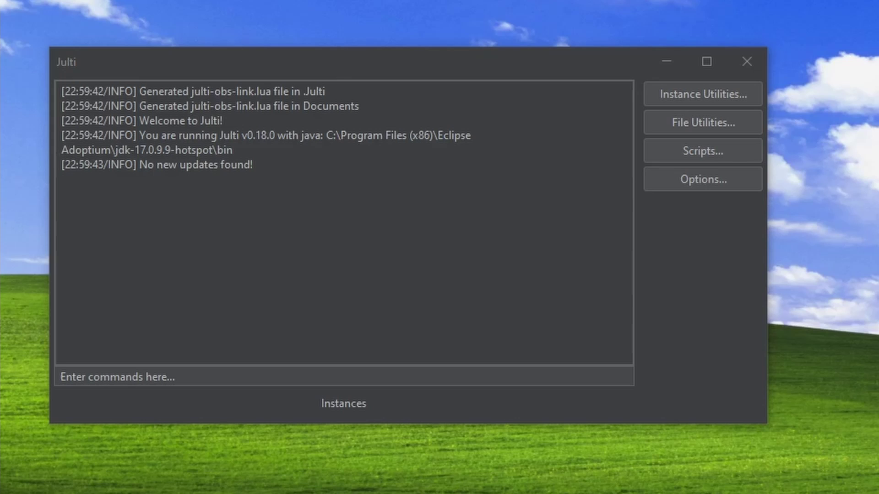
- Switch to Julti and review its window management and experimental options
click(693, 179)
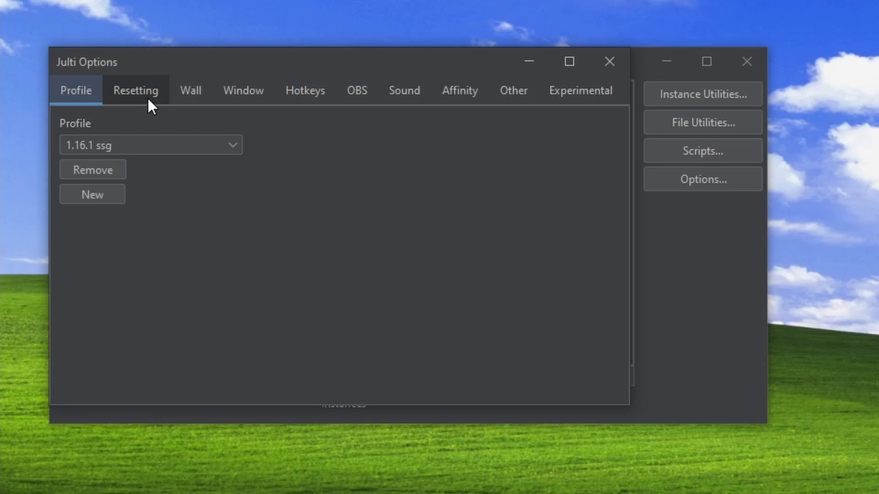
click(246, 93)
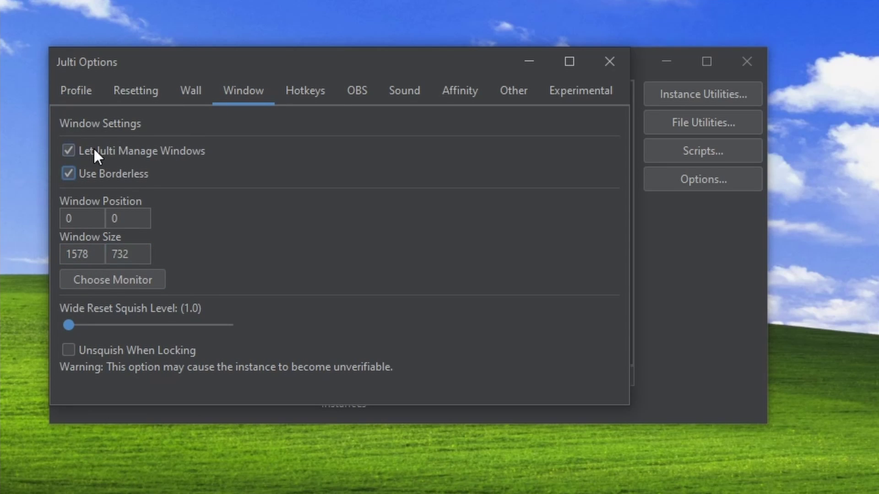
click(563, 102)
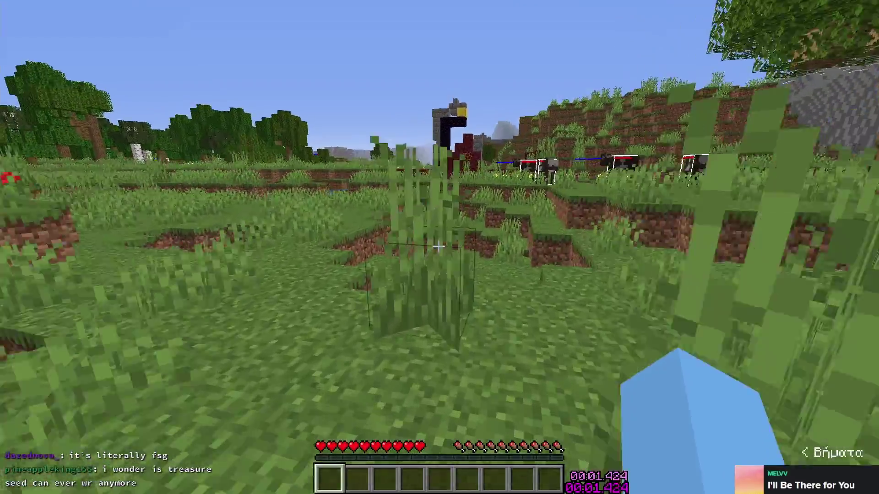
- Run to the ruined portal in Minecraft, take the golden axe from its chest and break the chest
key(w)
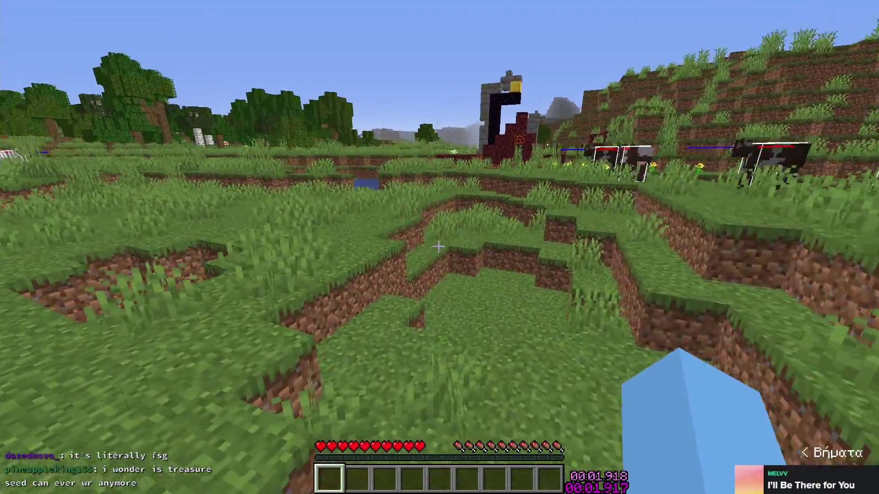
key(w)
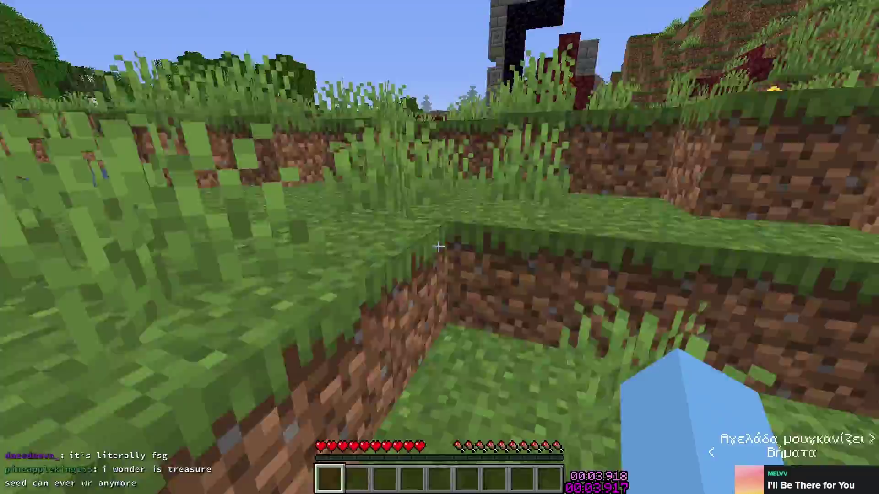
key(w)
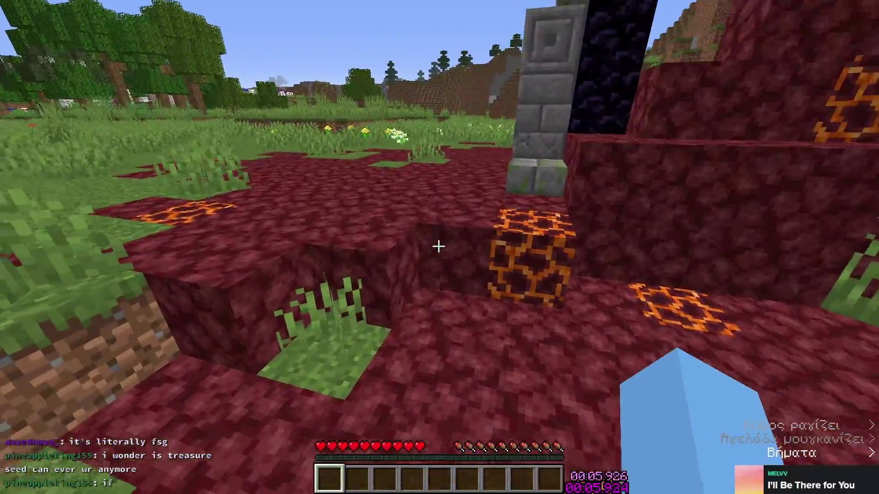
right_click(438, 247)
shift+click(369, 172)
key(Escape)
click(438, 246)
key(w)
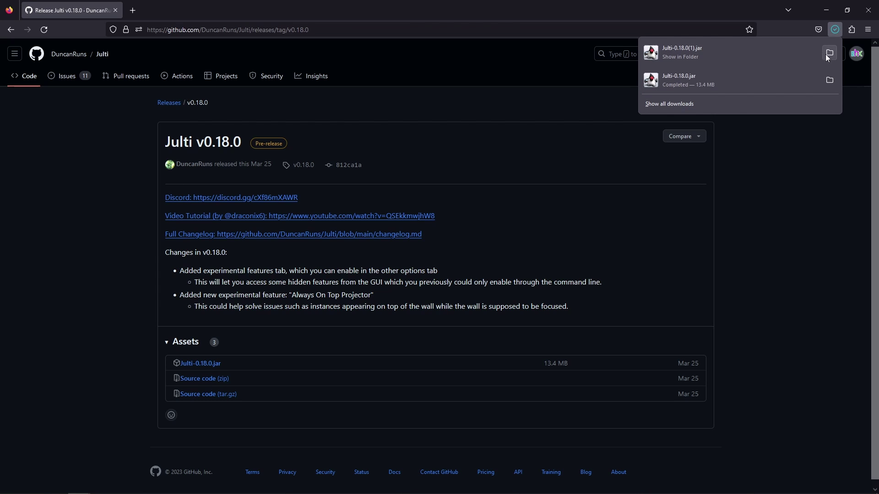
- Locate the downloaded Julti jar in its folder, and in Julti's options enable Auto Fullscreen with the Multi reset style
click(830, 53)
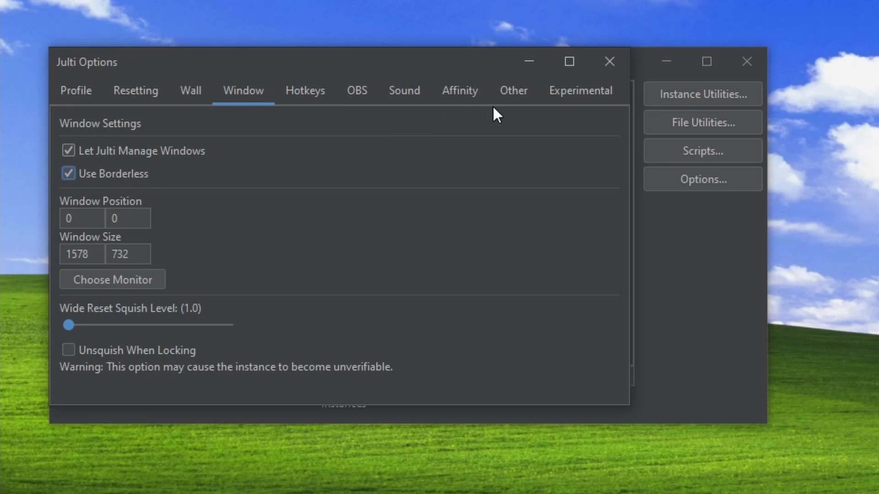
click(561, 97)
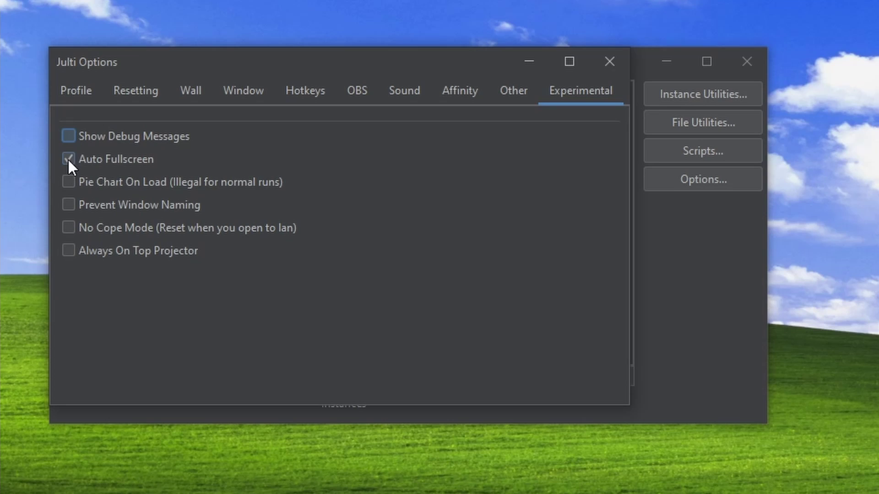
click(137, 90)
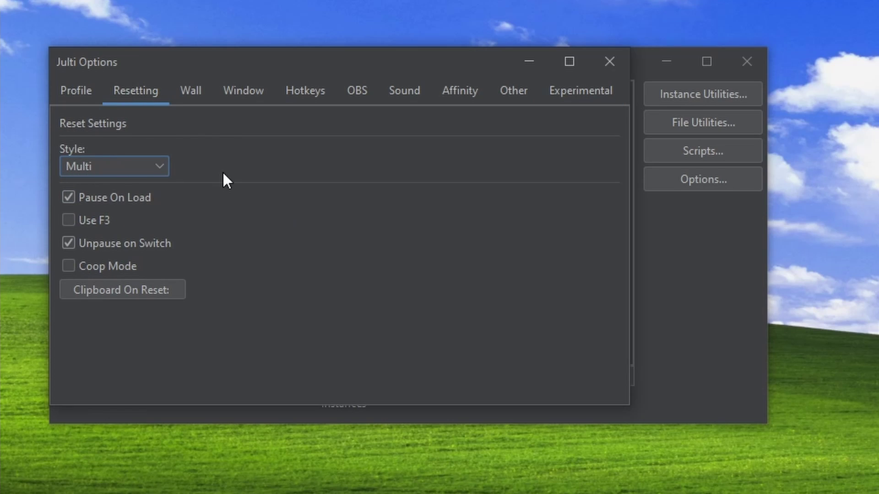
click(145, 169)
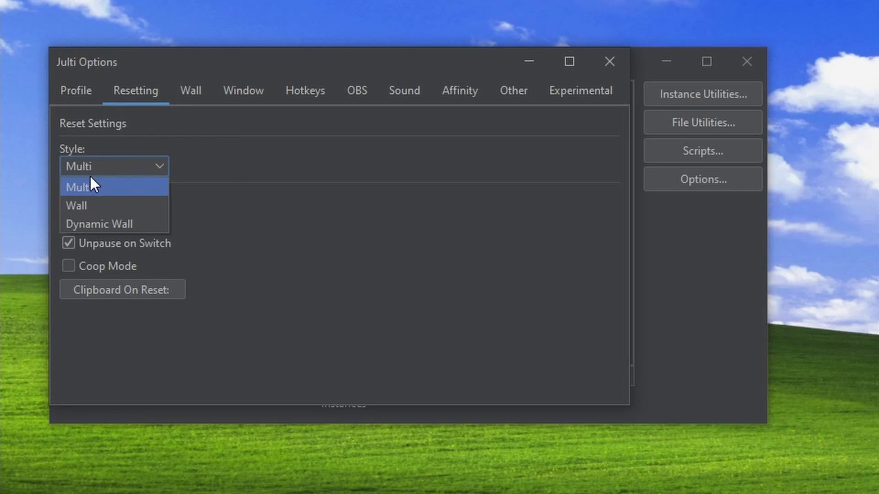
click(114, 188)
- Redetect the Minecraft instances in Julti, replacing those saved to the profile
click(721, 102)
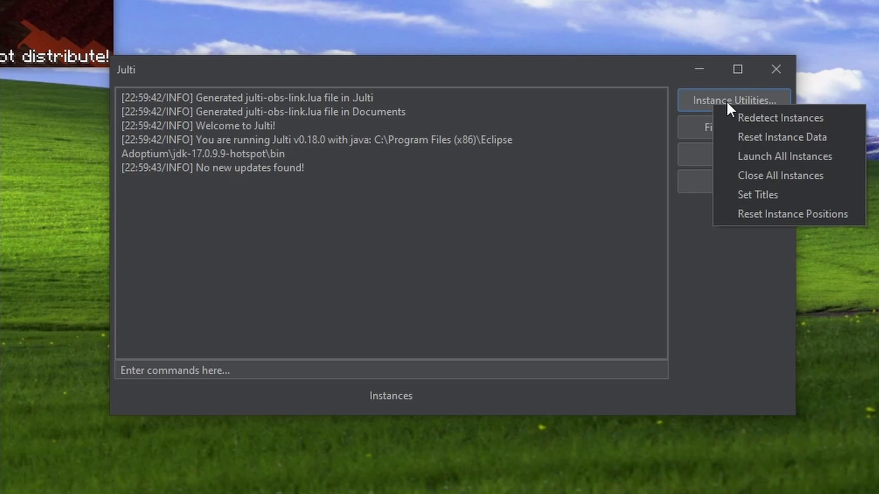
click(789, 117)
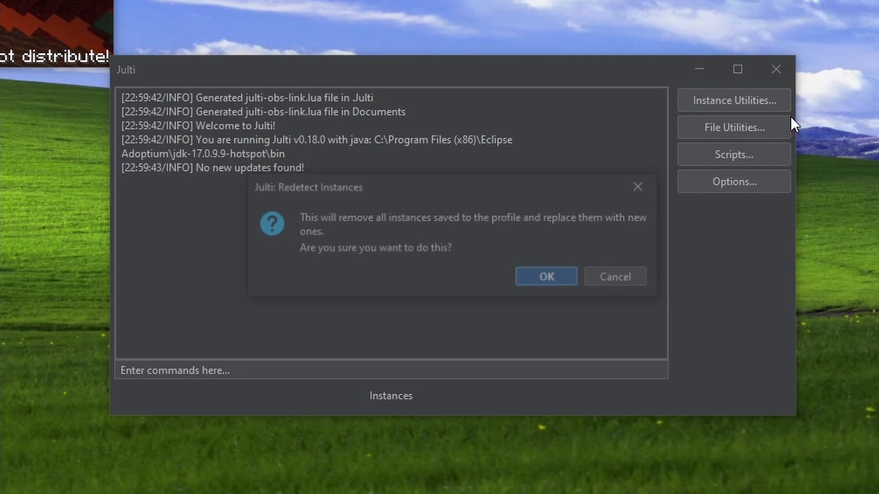
click(564, 274)
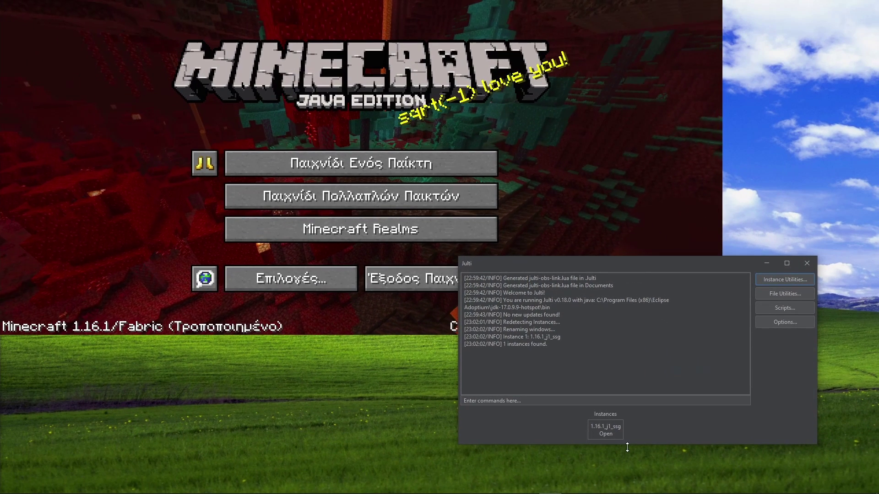
- Start a new world with the golden boots on Minecraft's title screen and run to the ruined portal
click(207, 166)
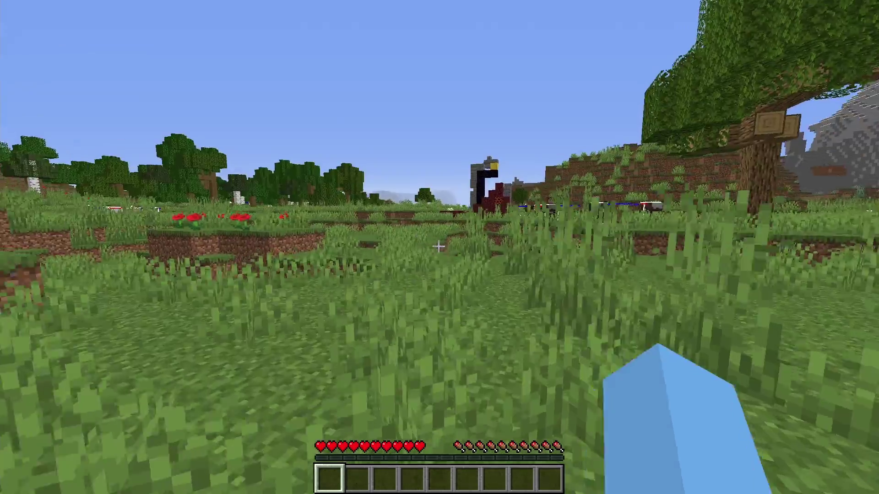
key(w)
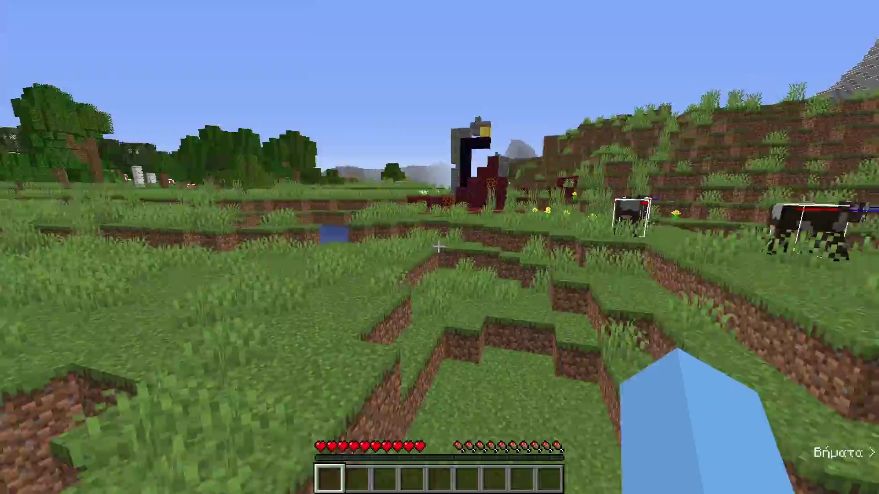
key(w)
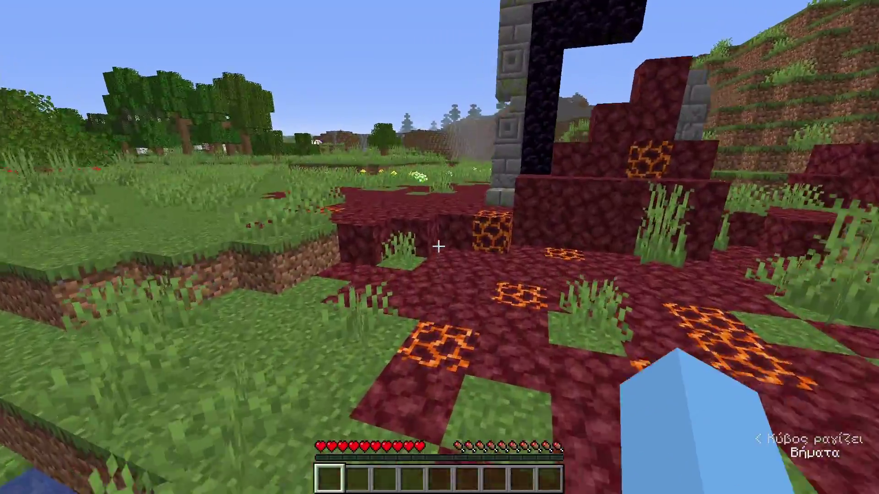
key(w)
click(439, 246)
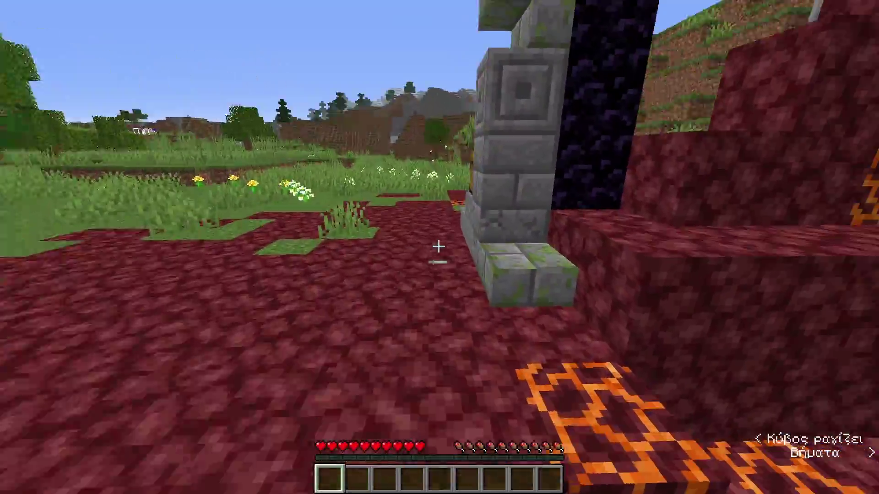
- Loot the golden axe and other items from the ruined portal chest and place obsidian at the portal frame
right_click(439, 246)
shift+click(361, 167)
key(e)
click(438, 247)
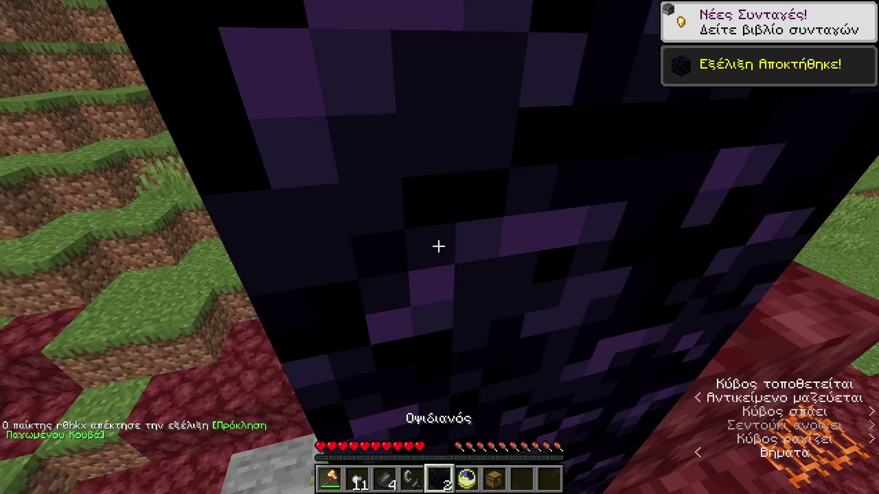
right_click(438, 246)
key(w)
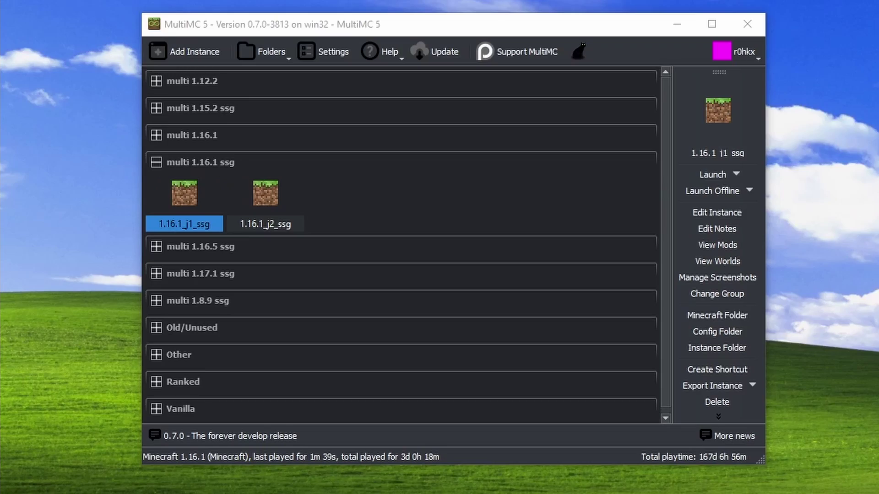
- In MultiMC, override the 1.16.1_j1_ssg instance's game window size with a width of 1578 and height of 732
click(710, 213)
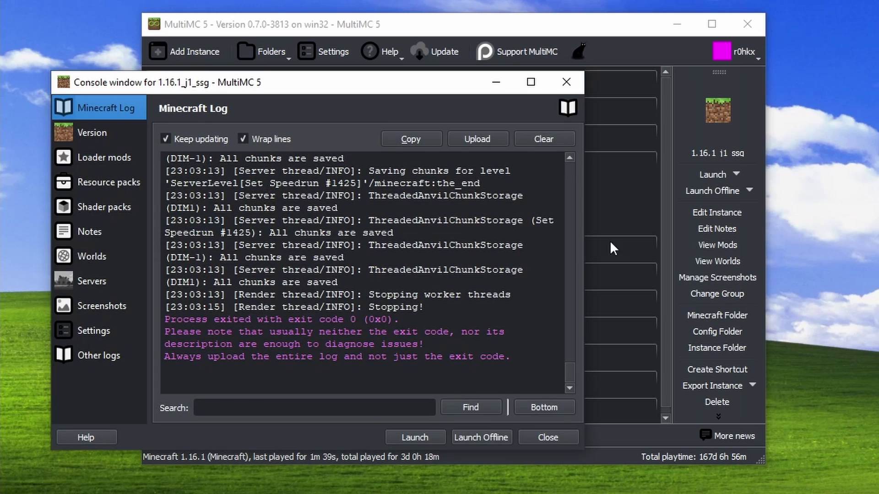
click(90, 333)
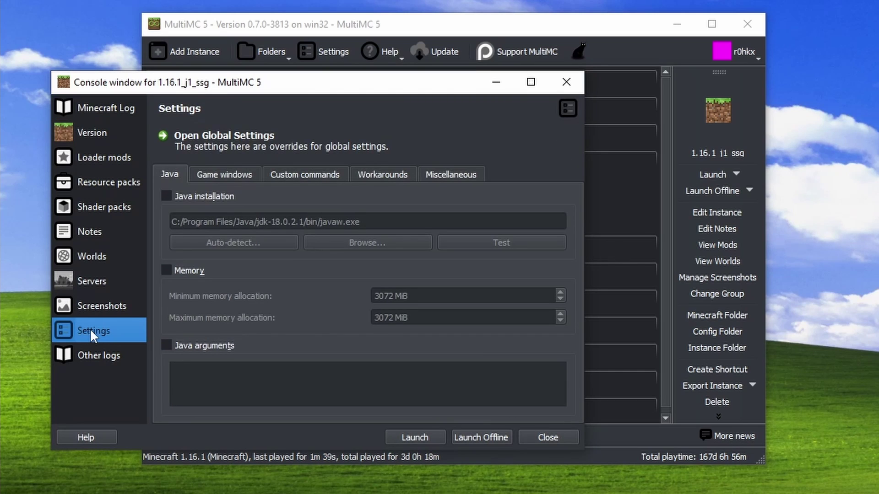
click(230, 177)
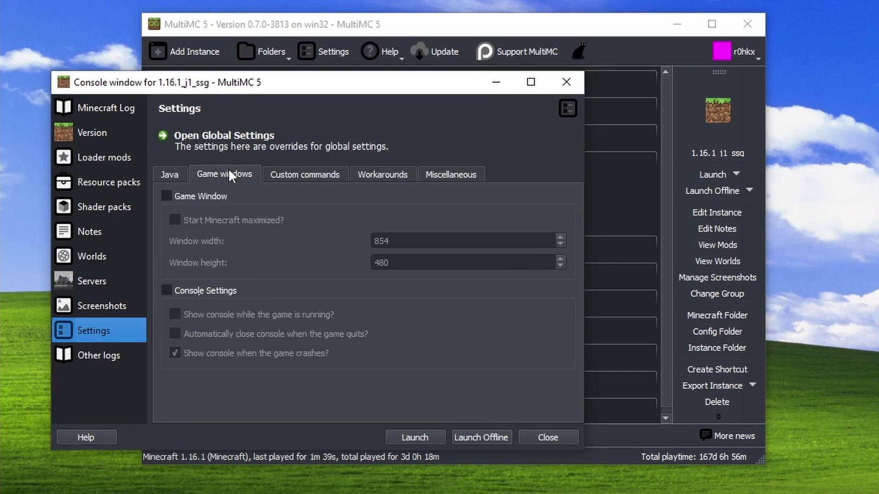
click(166, 196)
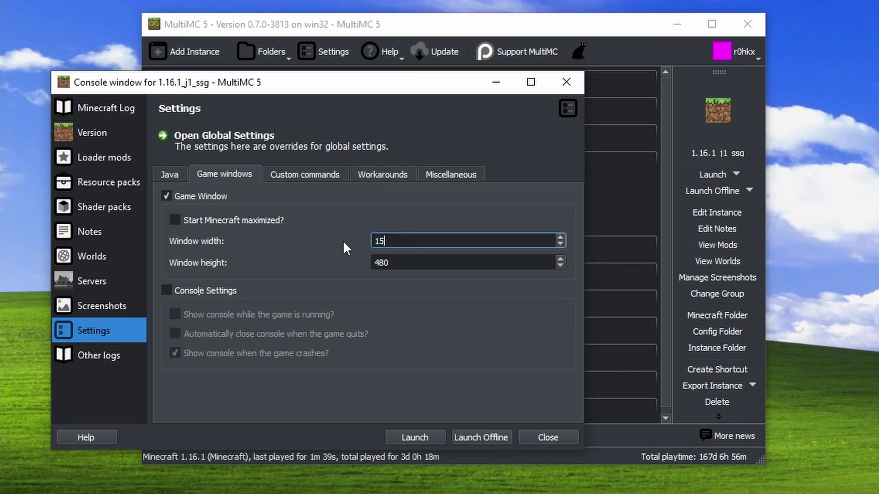
key(Tab)
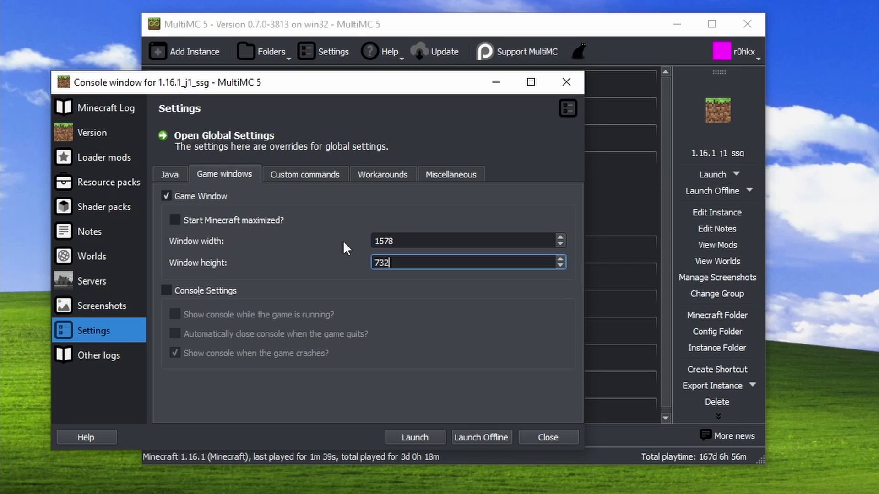
key(Tab)
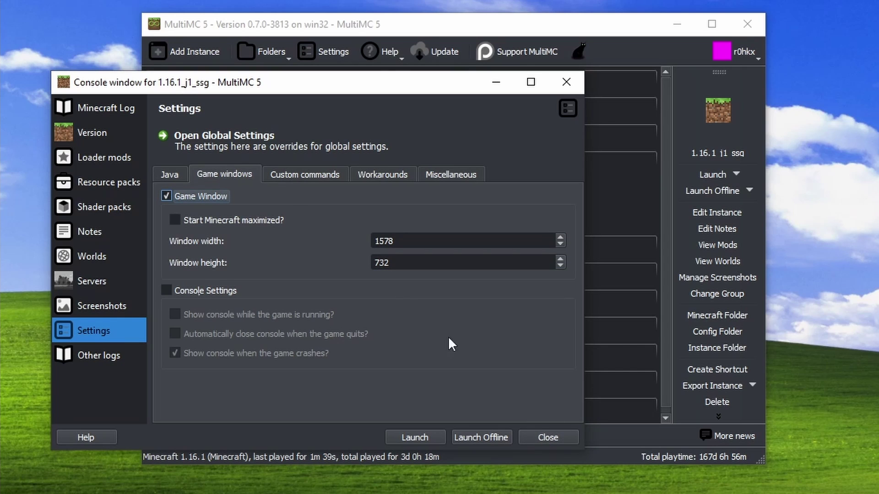
click(559, 442)
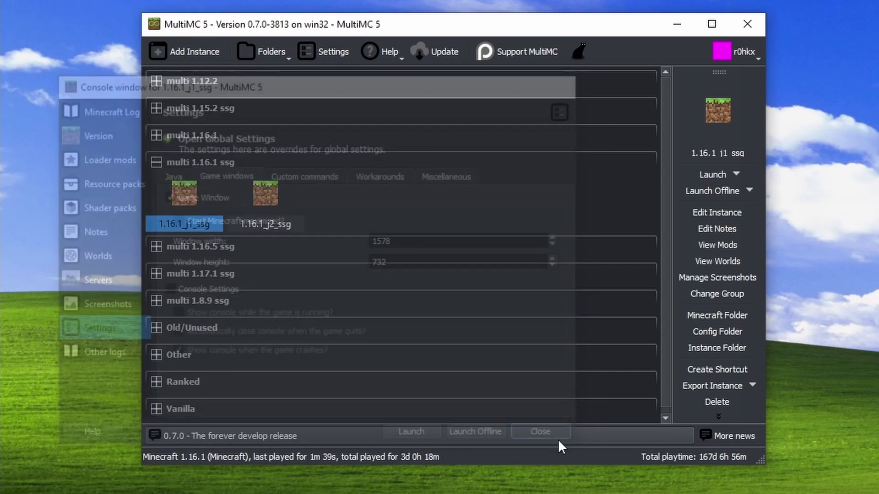
- Launch the 1.16.1_j1_ssg instance and enter a new world with the golden boots in fullscreen
double_click(189, 212)
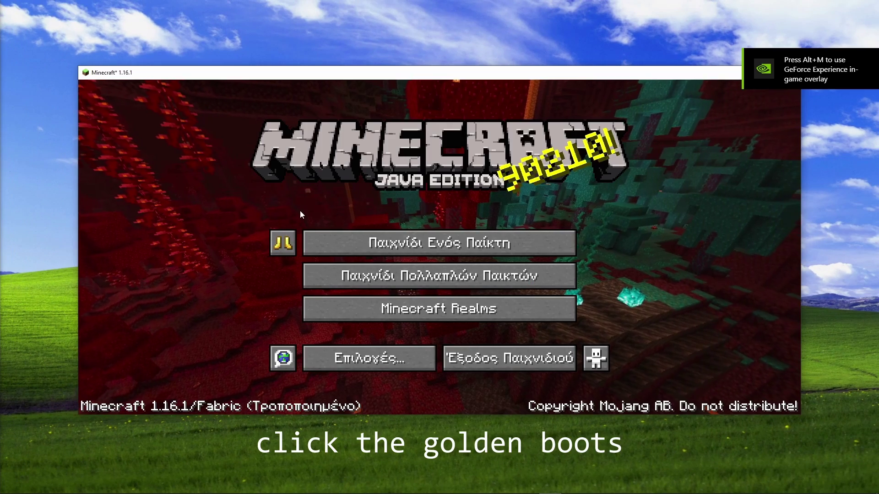
click(283, 243)
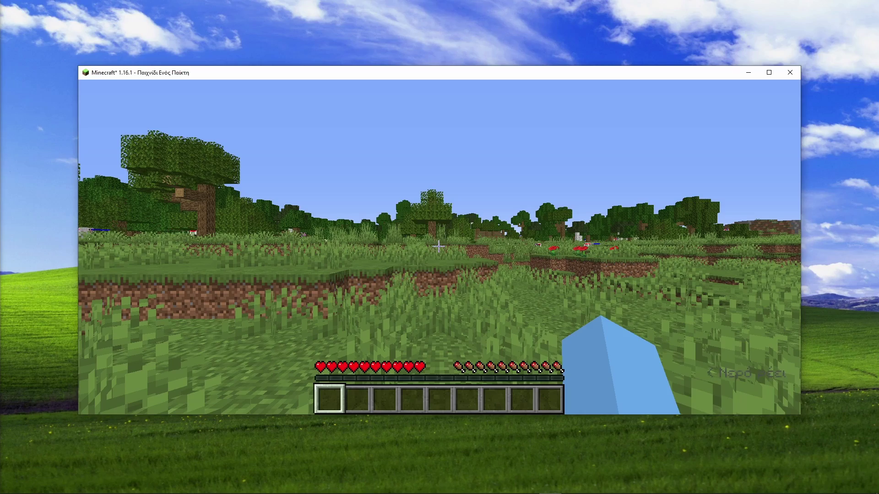
key(F11)
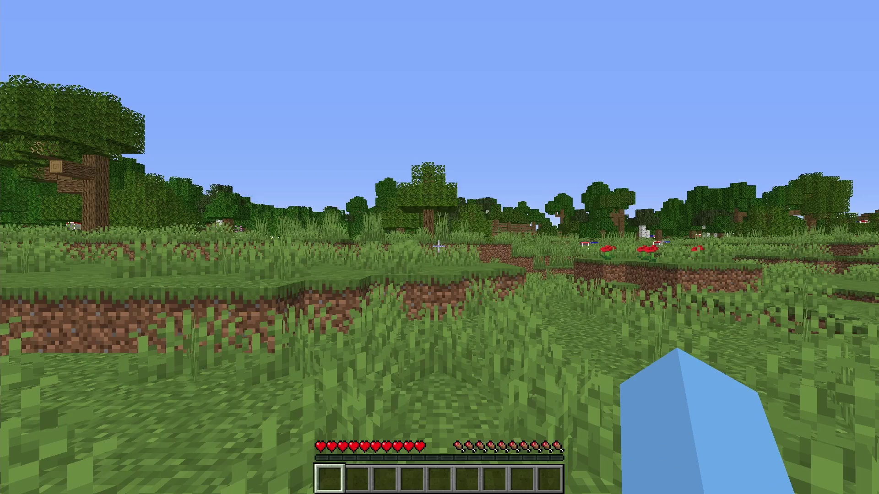
- Run across the grassland to the chest side of the ruined portal
key(w)
key(w)
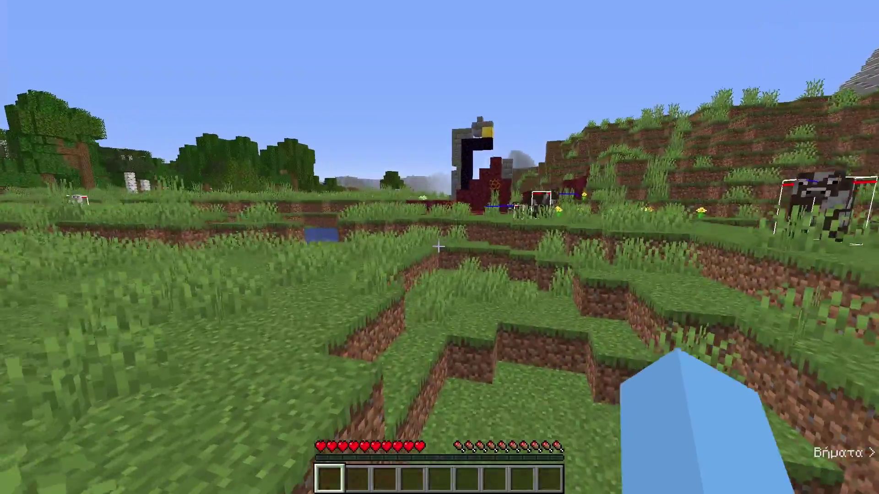
key(w)
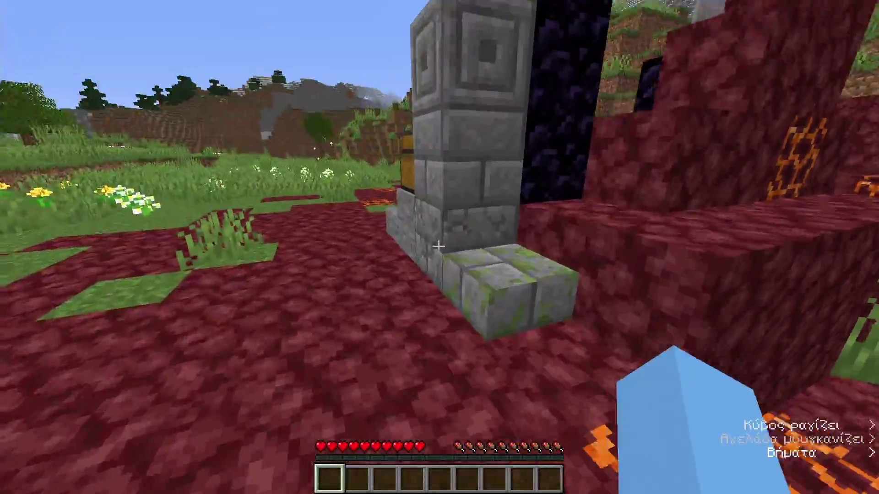
- Pause the game and open the settings behind the eye of ender in its options
key(Escape)
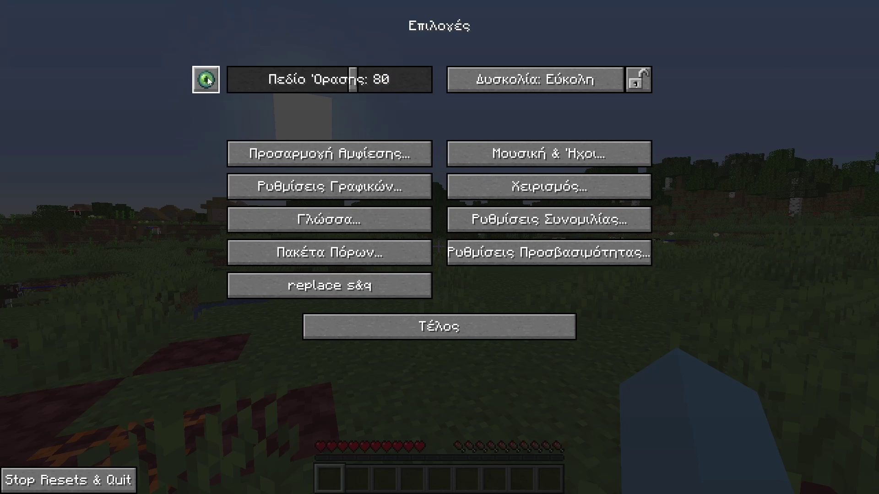
click(206, 79)
click(792, 115)
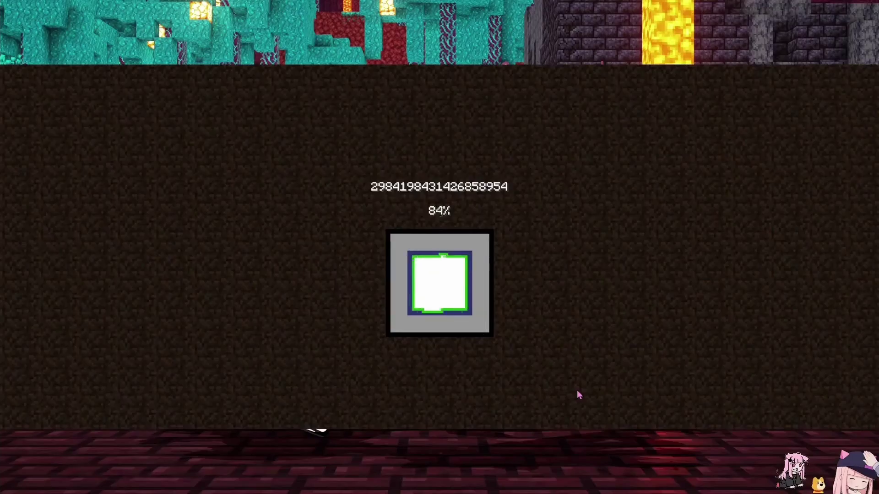
- Run towards the ruined portal in the freshly generated world
key(w)
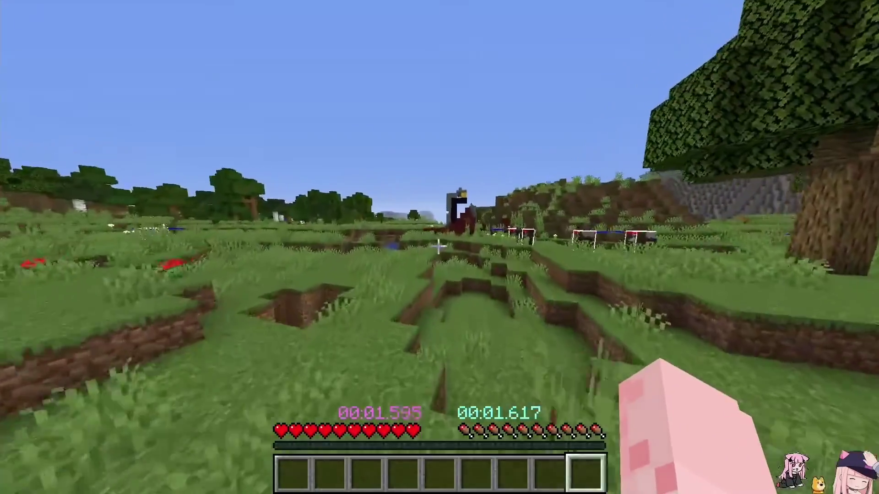
key(w)
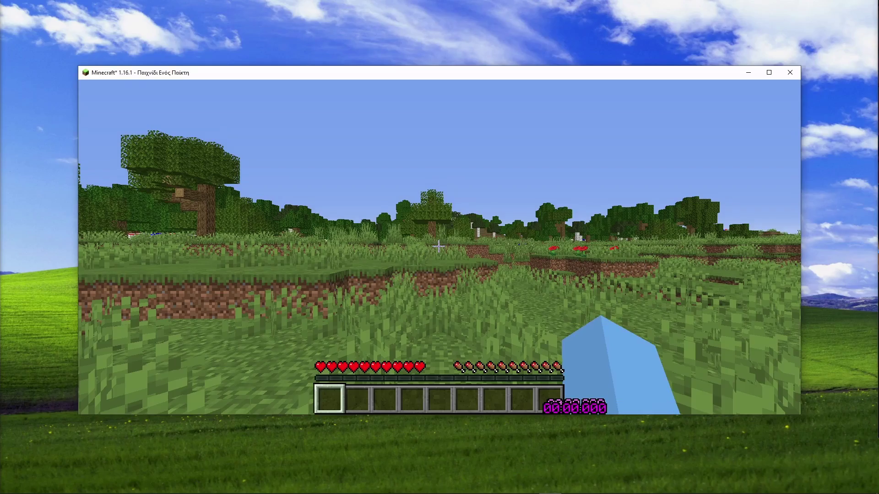
- Maximize the game window, check where the cursor lands when the inventory opens, and reset the world
key(super+Up)
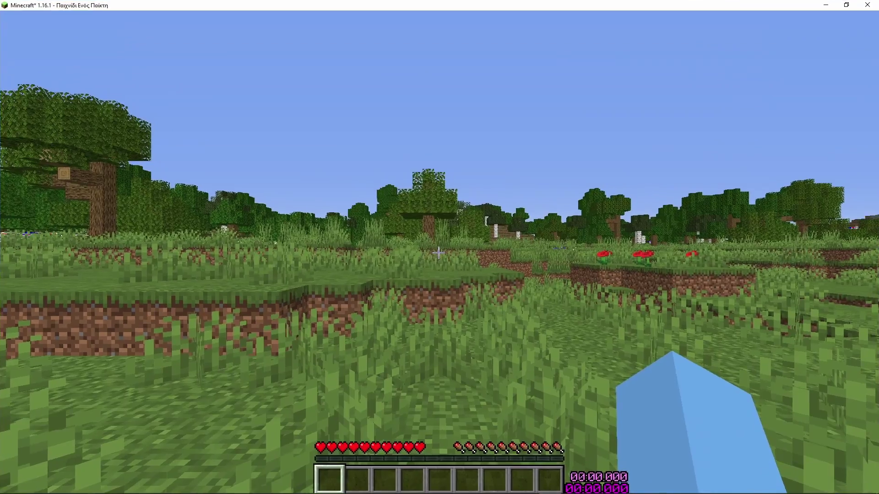
key(w)
key(e)
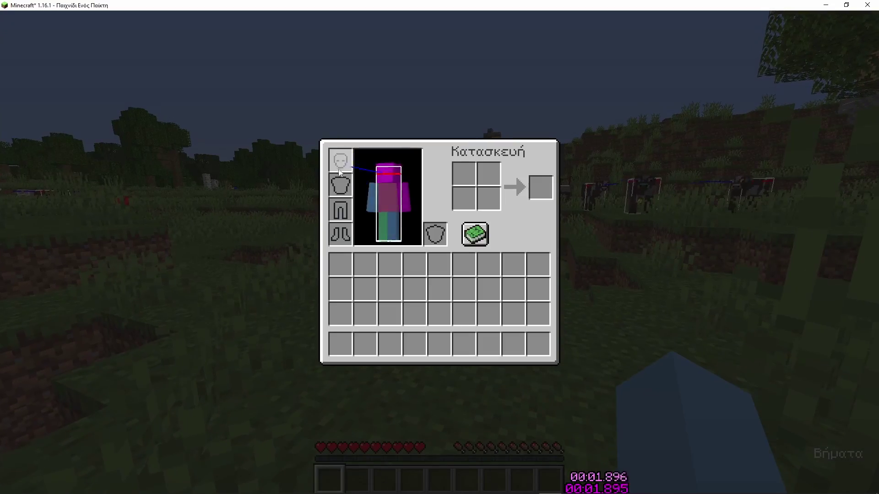
key(e)
key(F6)
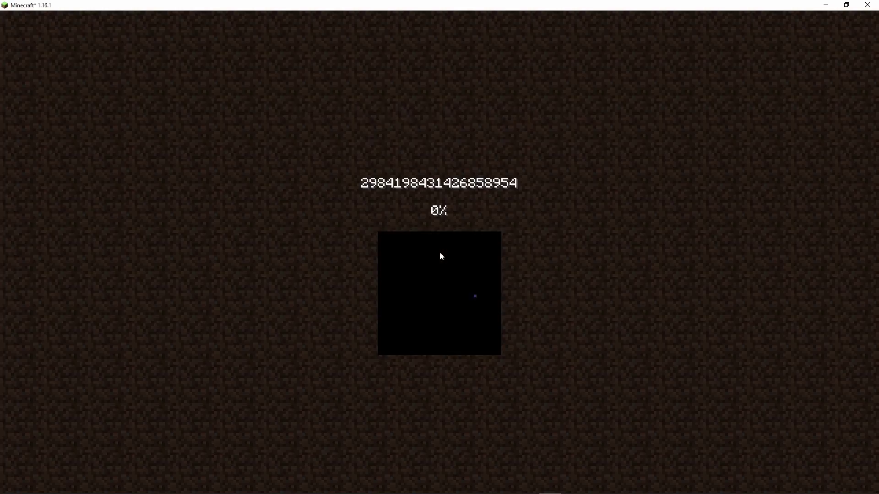
- Repeat the inventory cursor check in the new world with the window maximized, and reset again
key(super+Up)
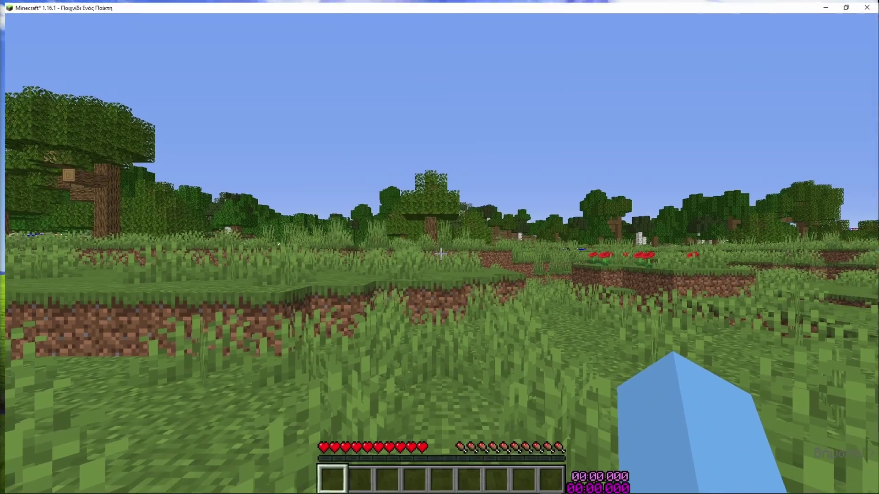
key(w)
key(e)
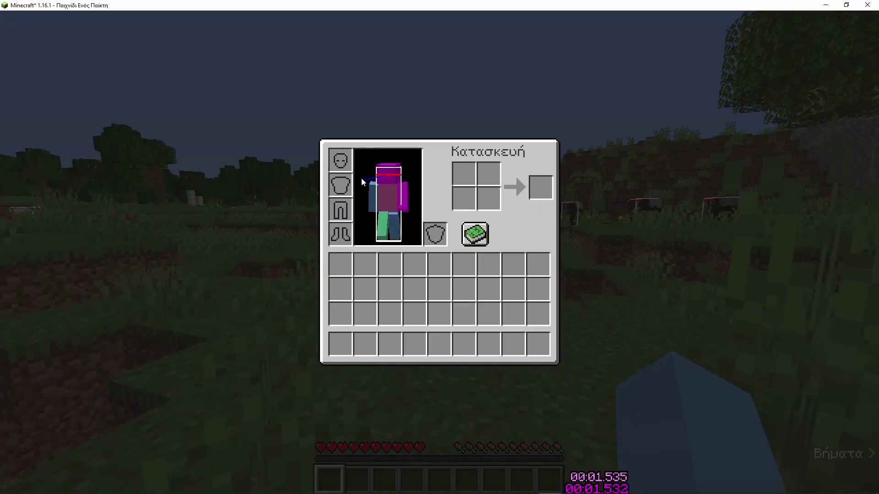
key(e)
key(F6)
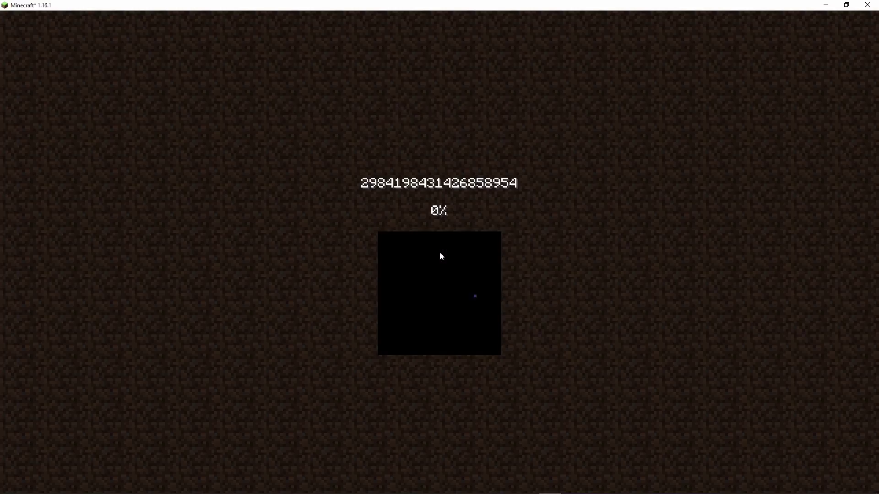
- Re-maximize the game window during world generation and check the inventory cursor position in two successive worlds, resetting after each
key(super+Down)
key(super+Up)
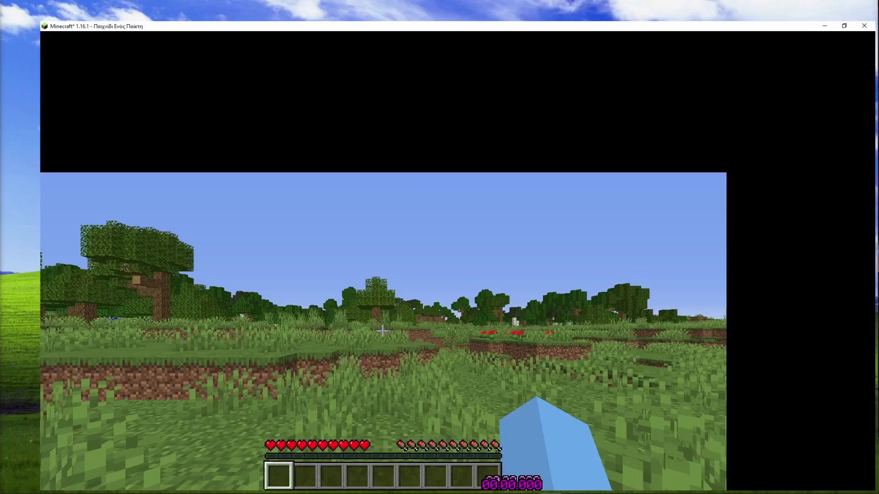
key(e)
key(e)
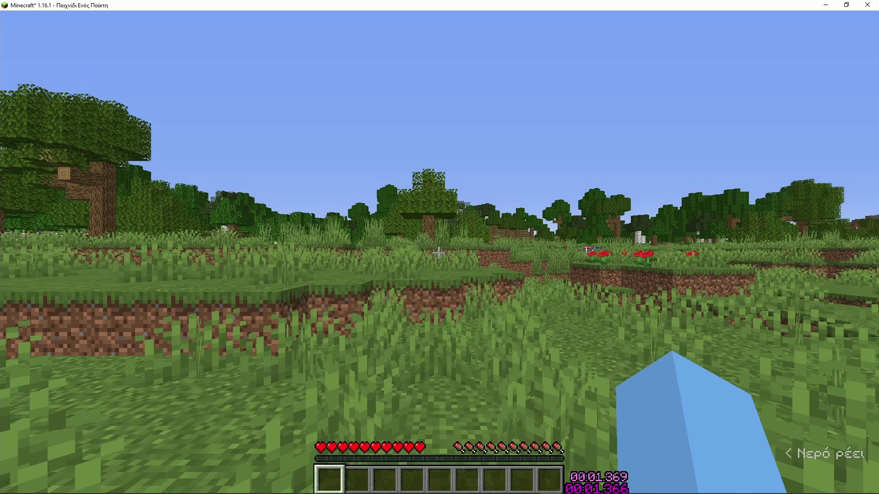
key(F6)
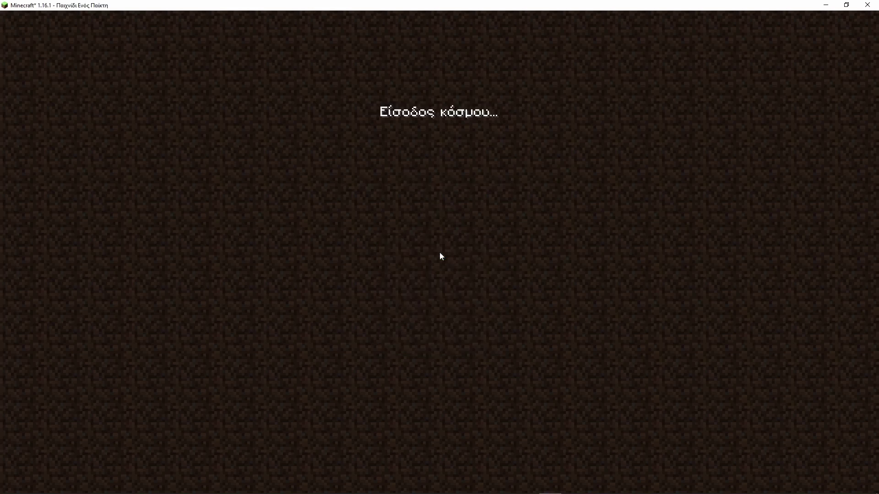
key(e)
key(e)
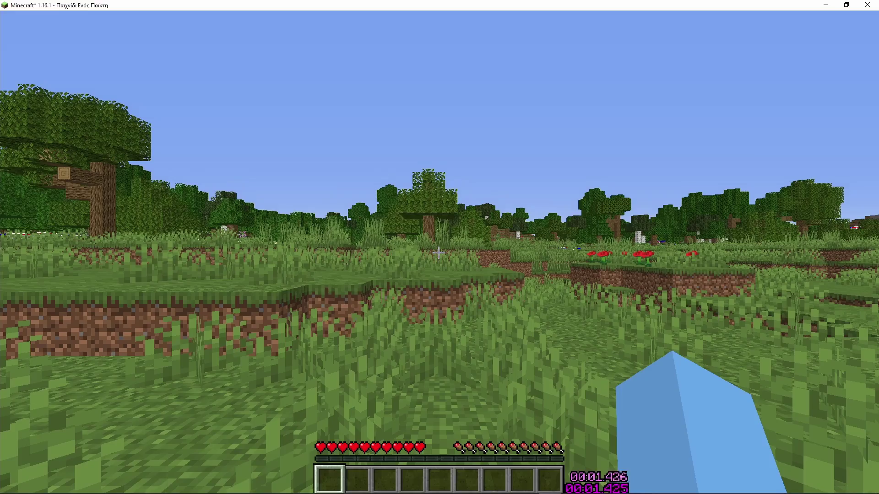
key(F6)
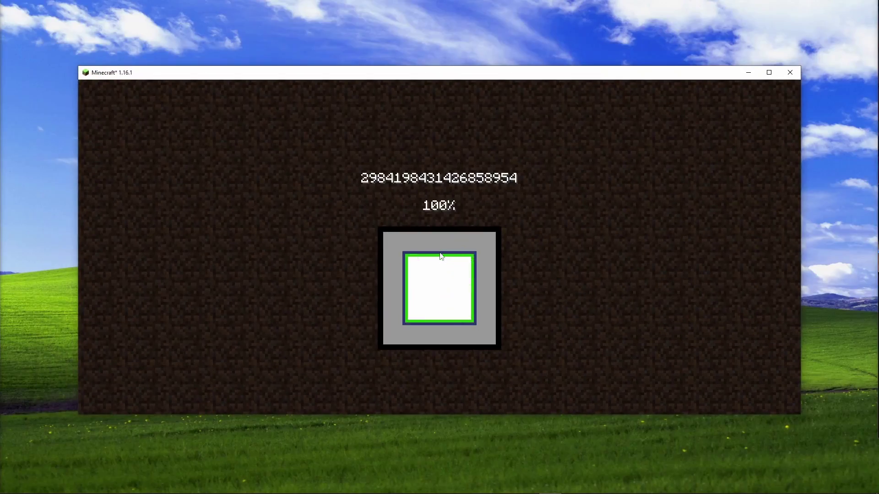
- Run across the meadow past the pond to the chest side of the ruined portal
key(w)
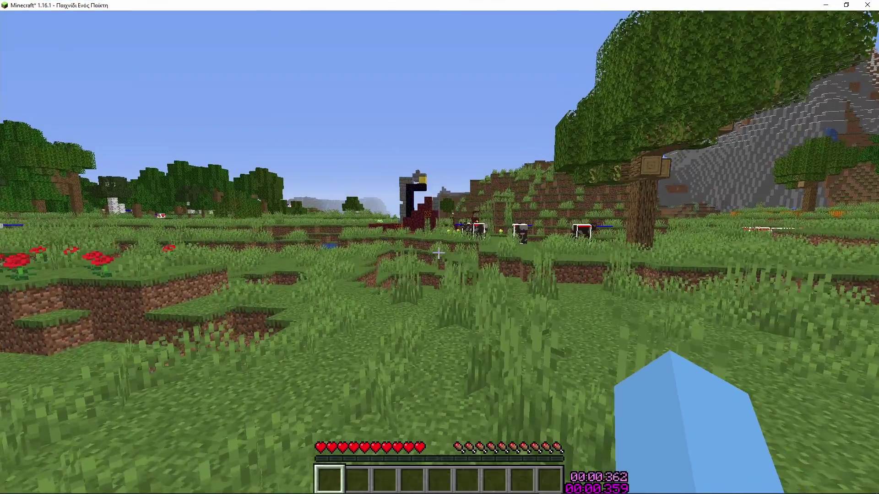
key(w)
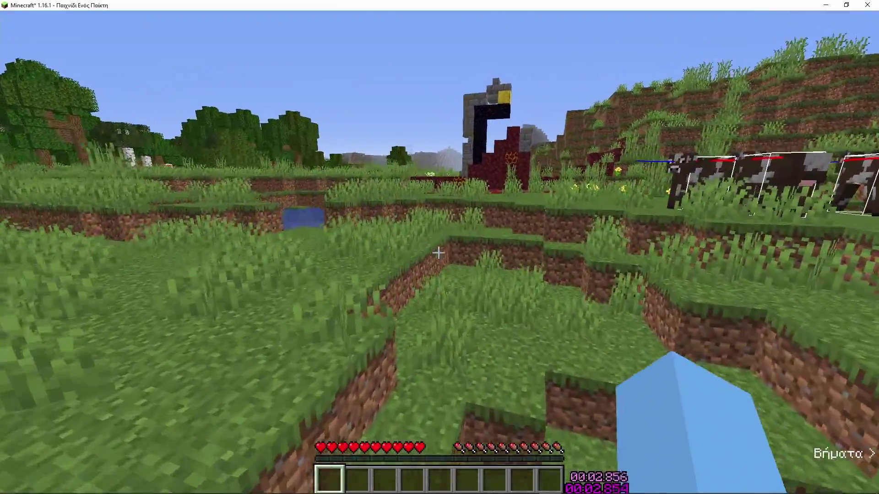
key(w)
key(space)
click(438, 253)
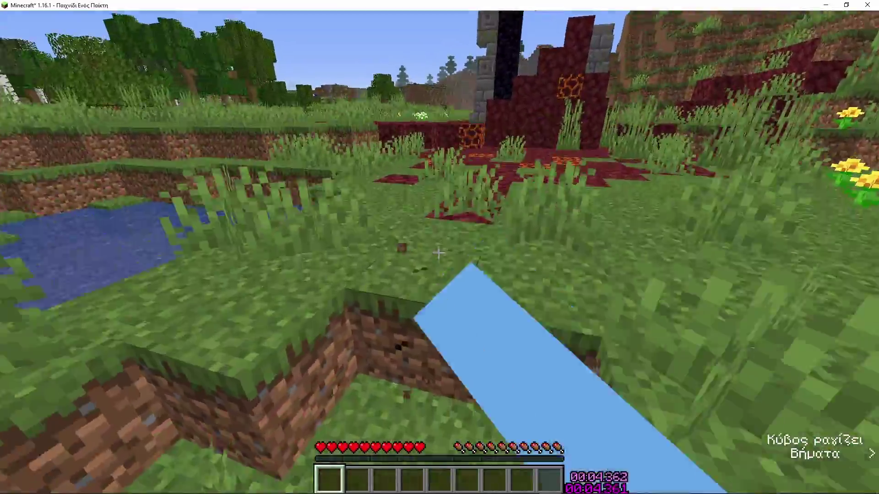
key(w)
key(space)
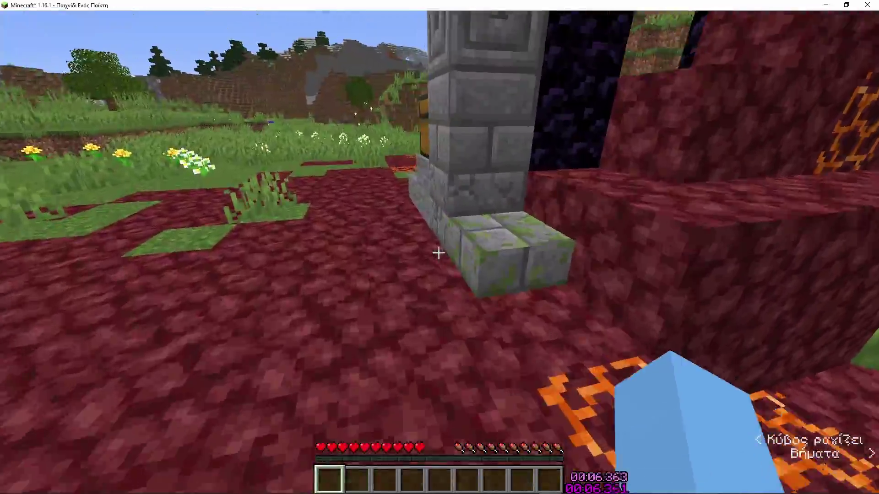
- Loot the ruined portal chest, add obsidian to the portal frame and ignite it with flint and steel
right_click(438, 252)
key(1)
key(e)
key(w)
click(438, 253)
key(5)
right_click(438, 253)
key(4)
right_click(438, 253)
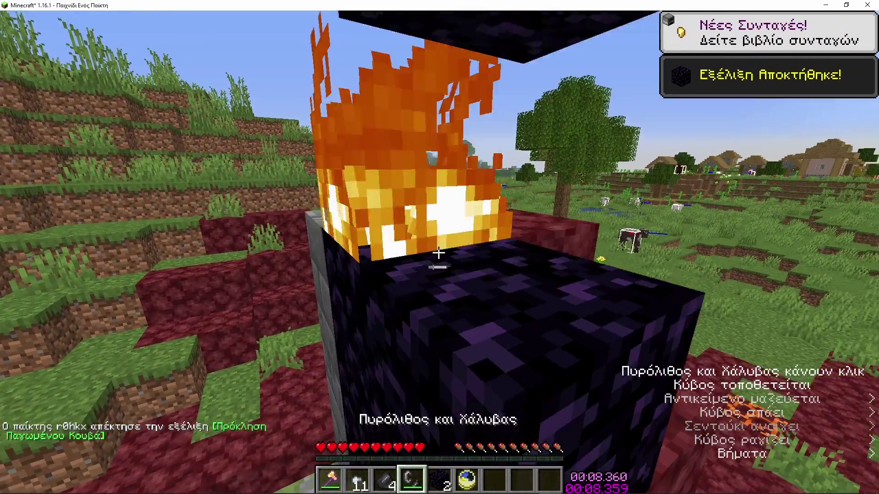
key(Escape)
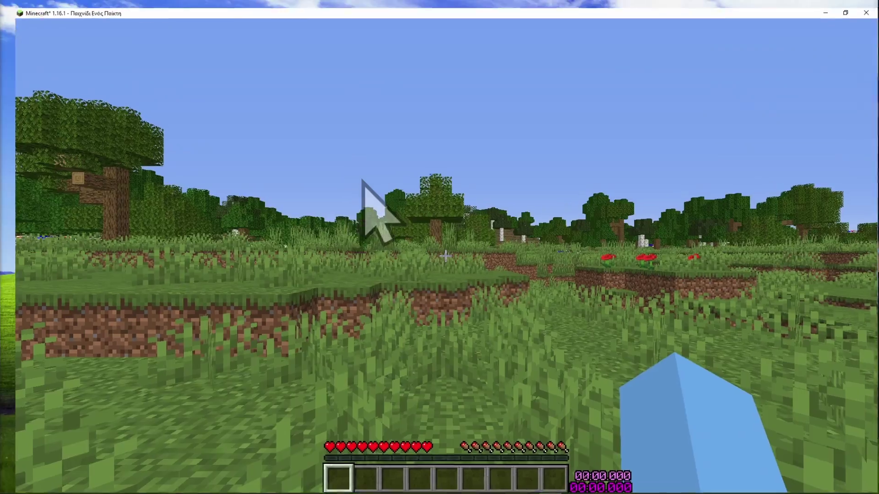
- Walk forward in the fresh worlds and check where the cursor lands when the inventory opens
key(w)
key(e)
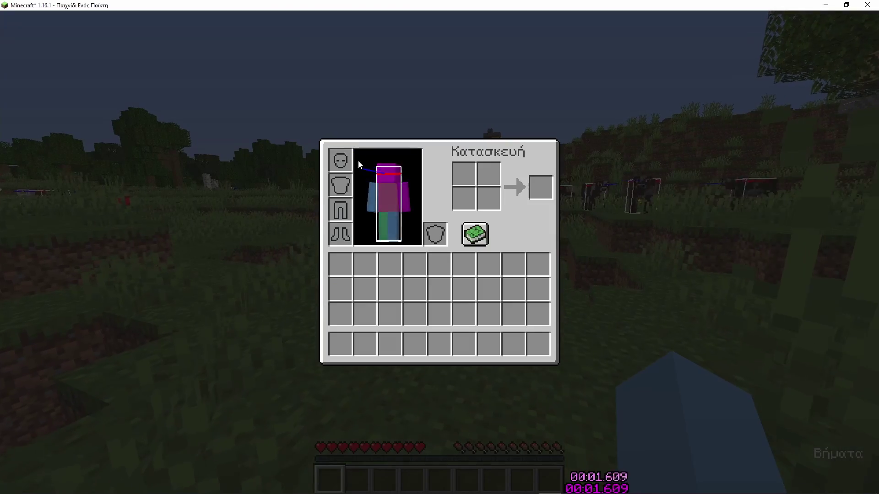
key(e)
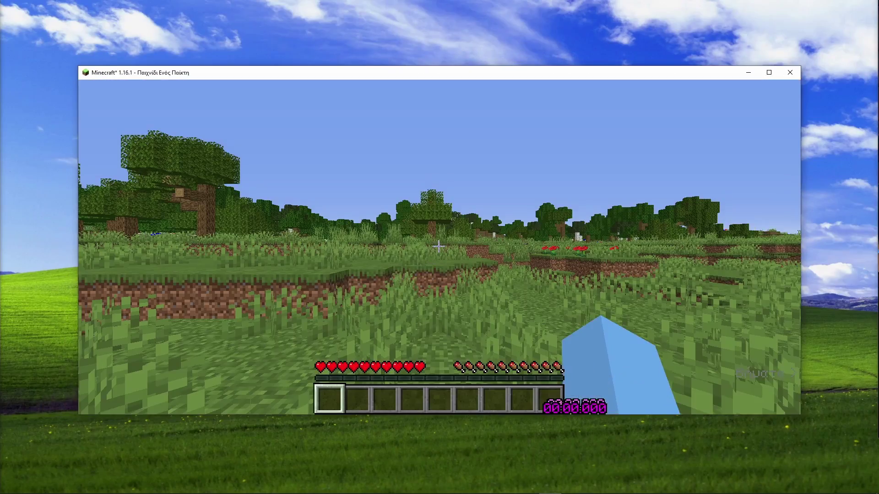
key(w)
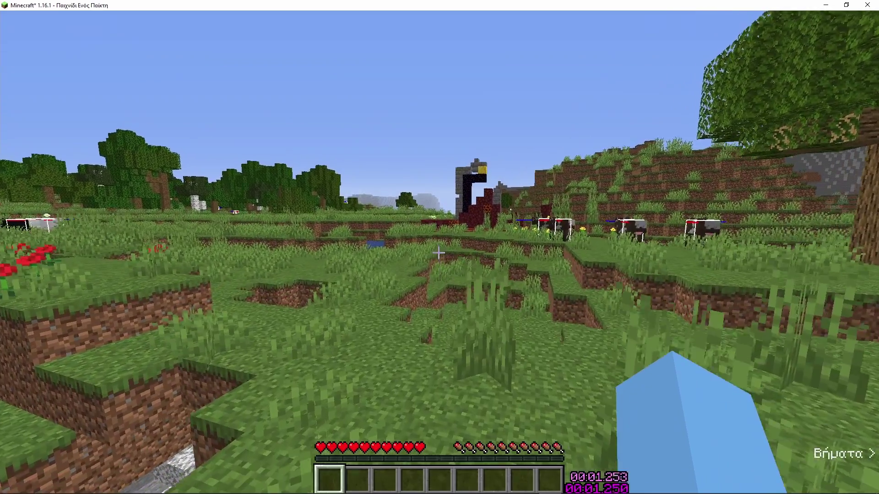
key(e)
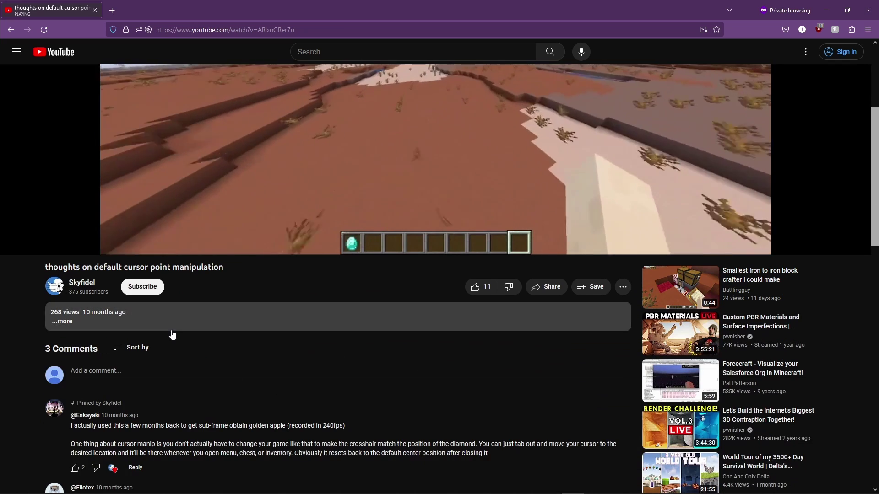
- Expand the description of the YouTube video "thoughts on default cursor point manipulation" and highlight its upload date
click(156, 315)
drag(81, 311, 130, 314)
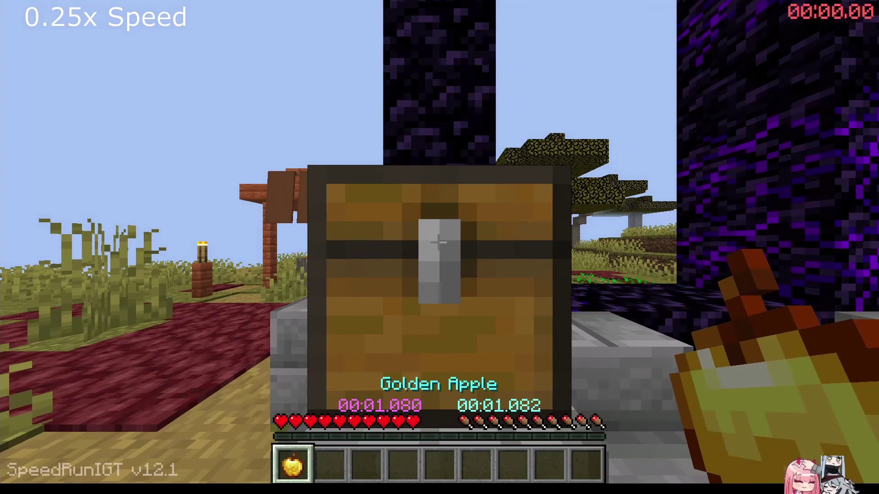
- Display the world seed with /seed and open the world to LAN in Survival with cheats allowed
key(slash)
text(seed)
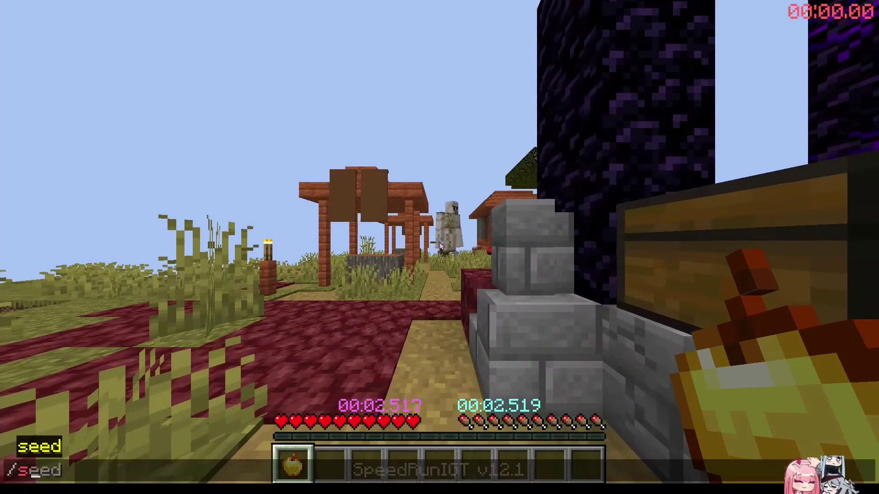
key(Return)
key(Escape)
click(526, 283)
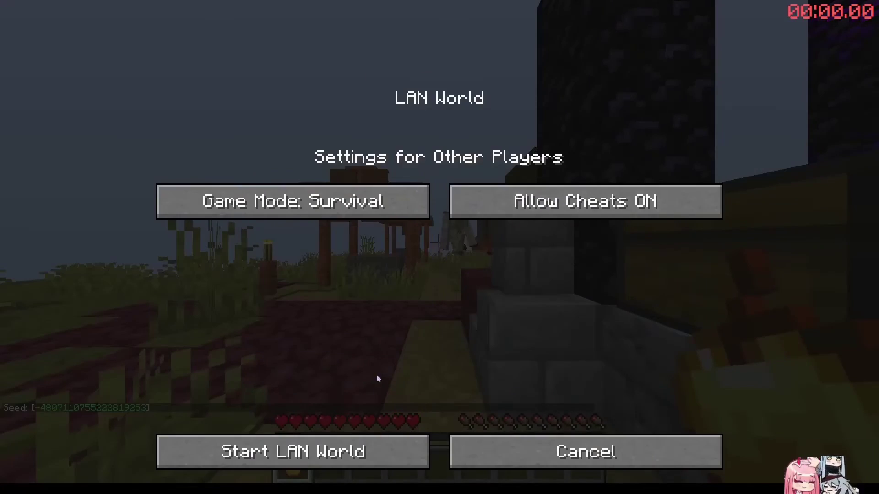
click(377, 450)
- List the data packs with /datapack list and send the chat message "lol I think that was it"
key(slash)
text(data)
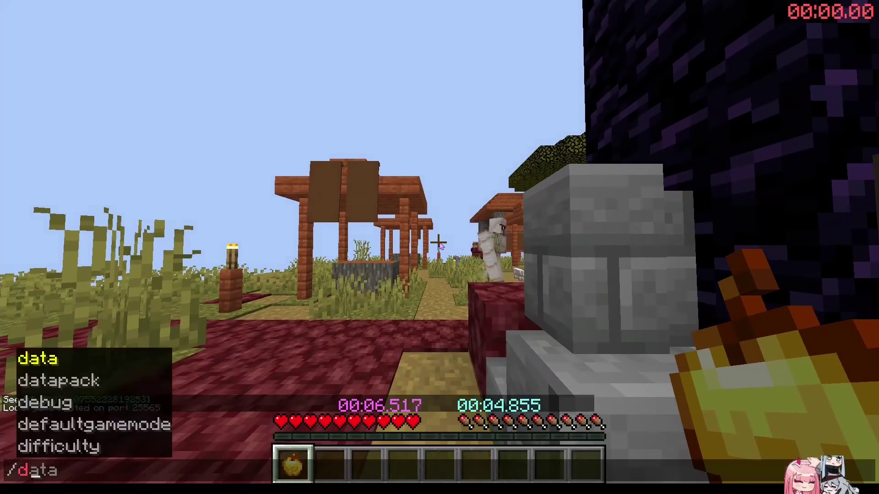
text(pack list)
key(Return)
key(t)
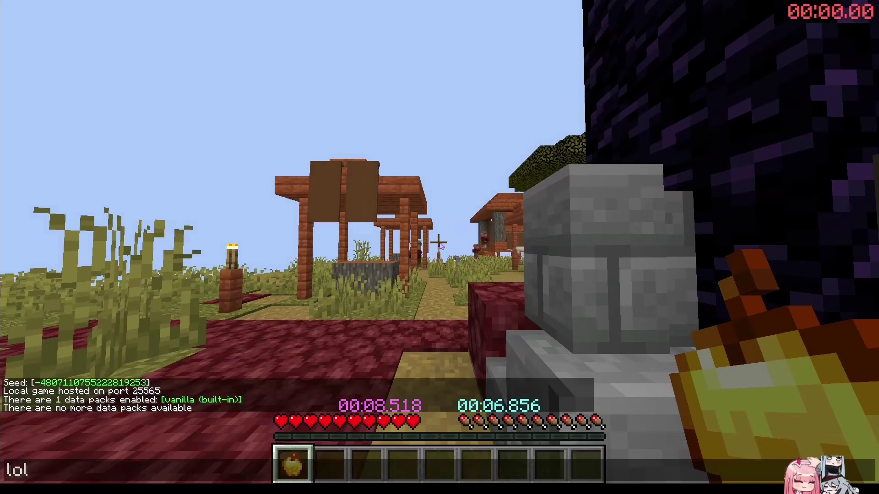
key(Return)
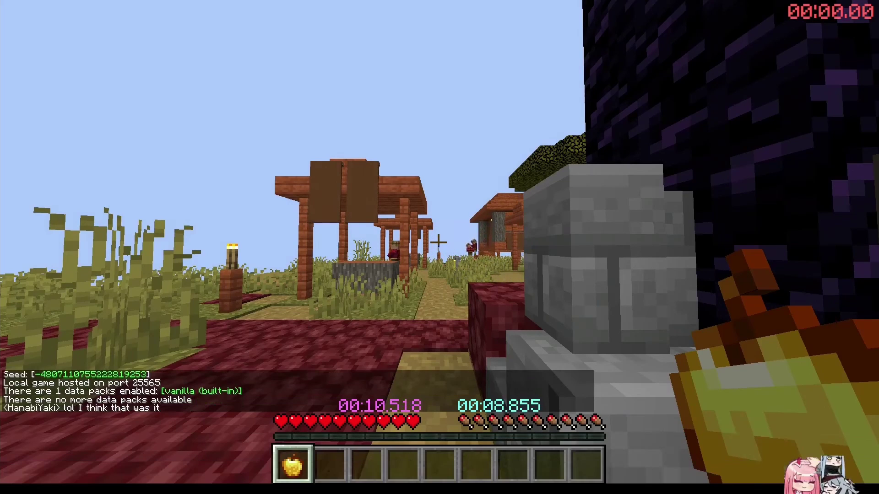
- Pause the game and open its options
key(Escape)
click(347, 284)
click(174, 451)
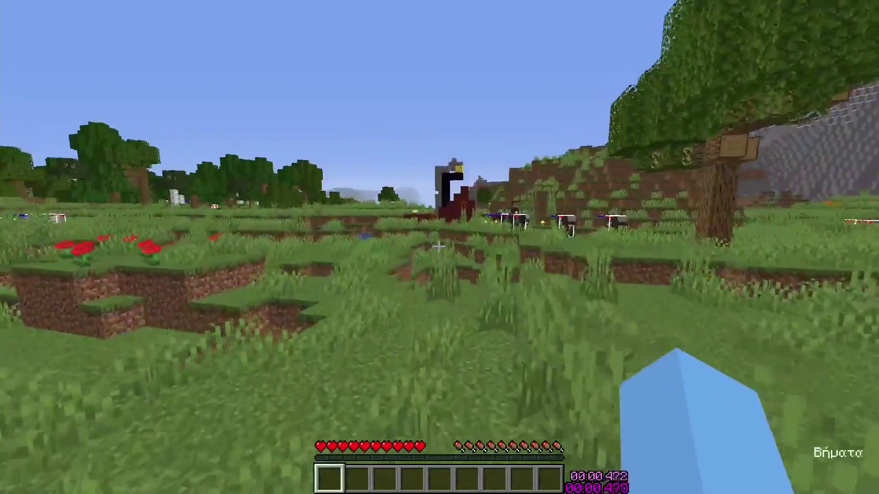
- Run from the spawn point over the grass terraces to the stone brick pillar of the ruined portal
key(w)
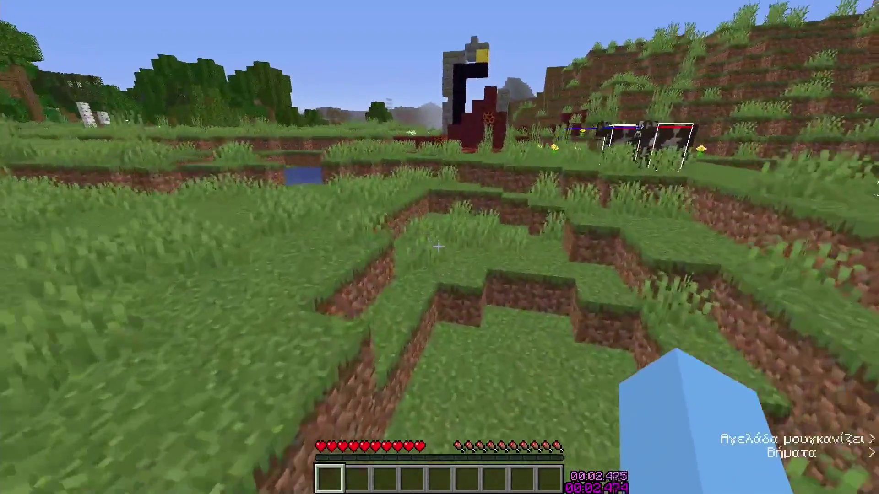
key(w)
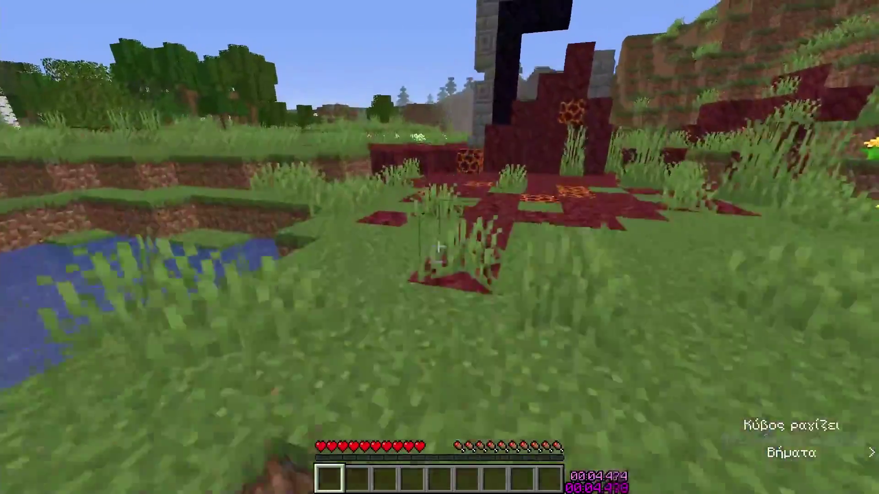
key(w)
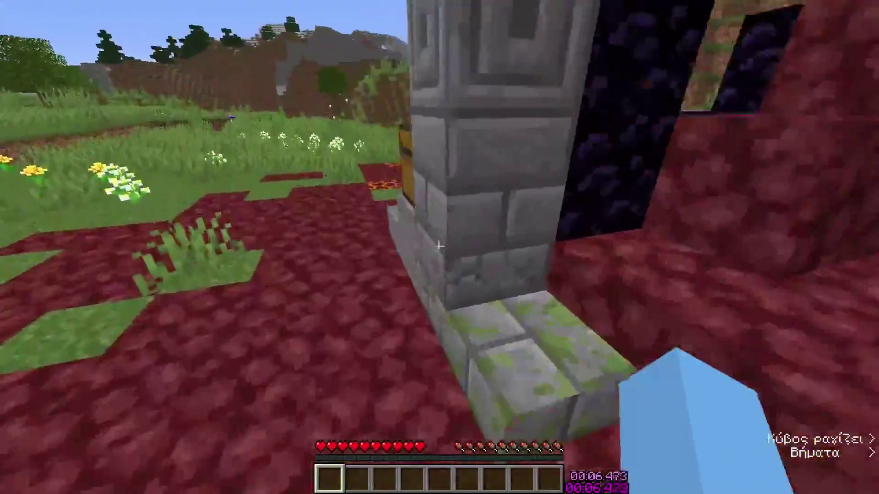
- Take the chest's items, place obsidian in the portal frame and light it with flint and steel
right_click(439, 246)
click(439, 246)
key(5)
right_click(438, 246)
key(4)
right_click(439, 246)
- Drop the unneeded item stacks from hotbar slots 2 and 3
key(ctrl+q)
key(2)
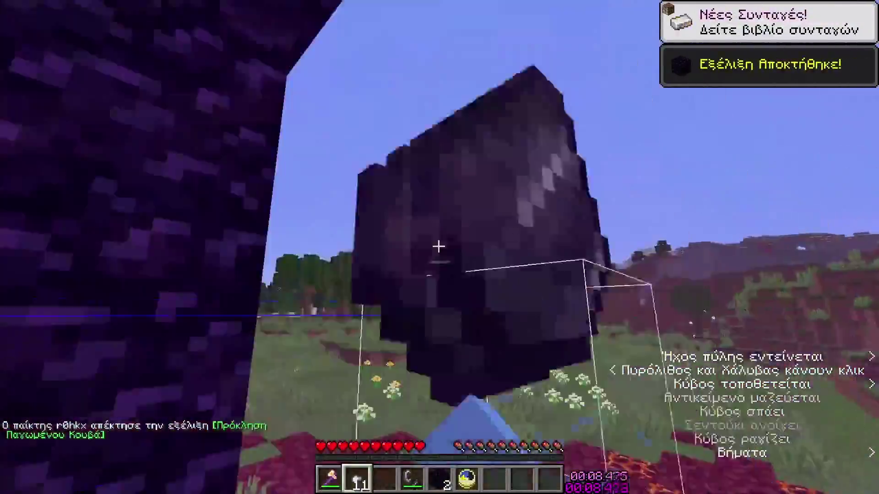
key(ctrl+q)
- Move the flint and steel to hotbar slot 8 and the obsidian to slot 9 while travelling through the portal into the Nether
key(4)
key(f)
key(8)
key(f)
key(5)
key(f)
key(9)
click(438, 246)
key(f)
key(6)
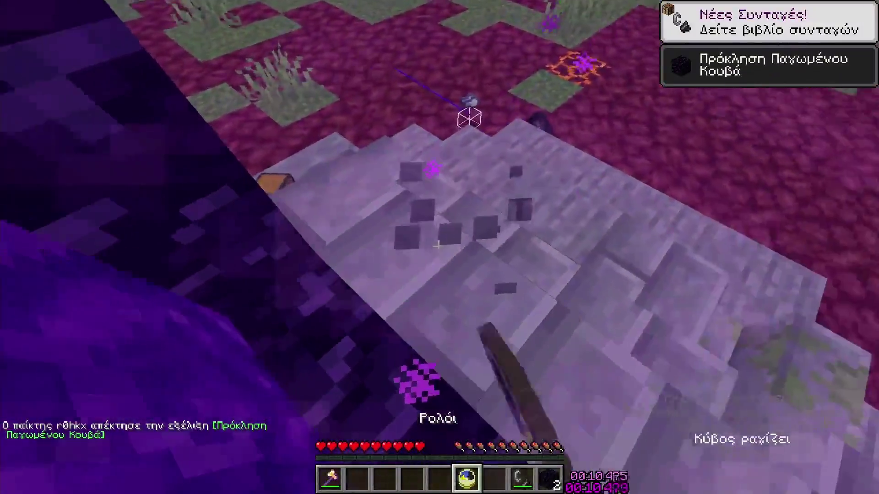
key(w)
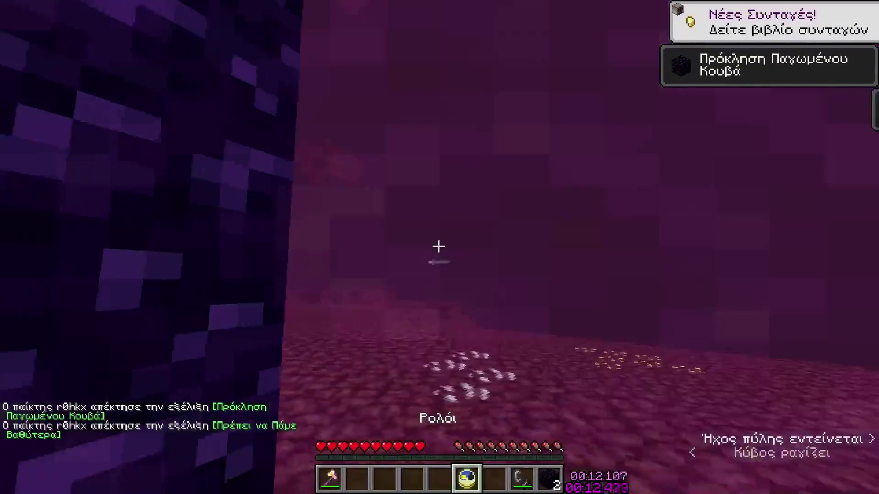